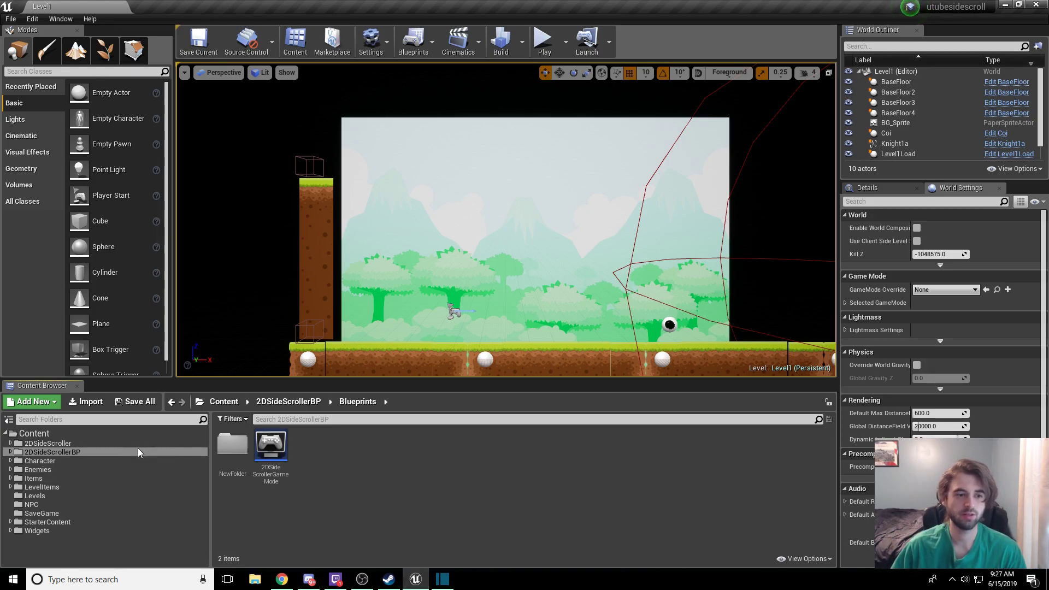
Duplicate Level1 in the Levels folder with Ctrl+W and rename the copy EndlessRunner.
{"action": "left_click", "coordinate": [47, 495]}
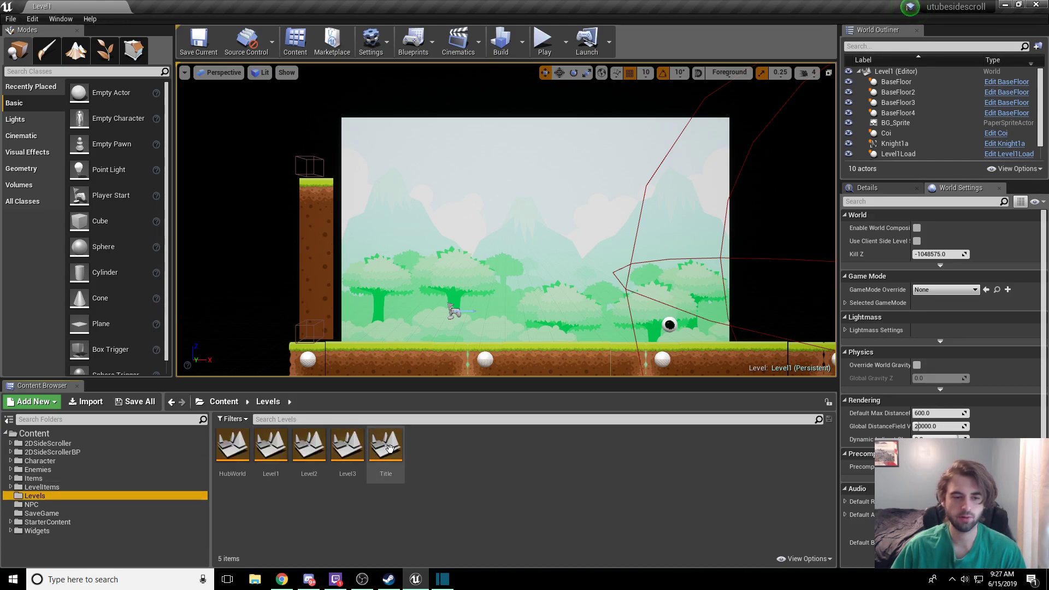
{"action": "left_click", "coordinate": [280, 454]}
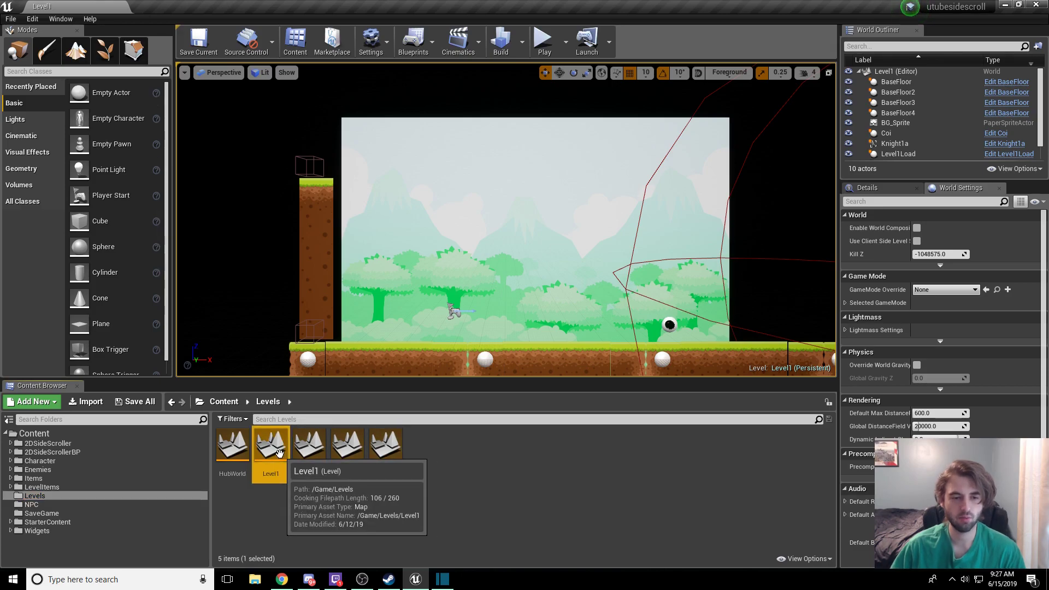
{"action": "key", "text": "ctrl+w"}
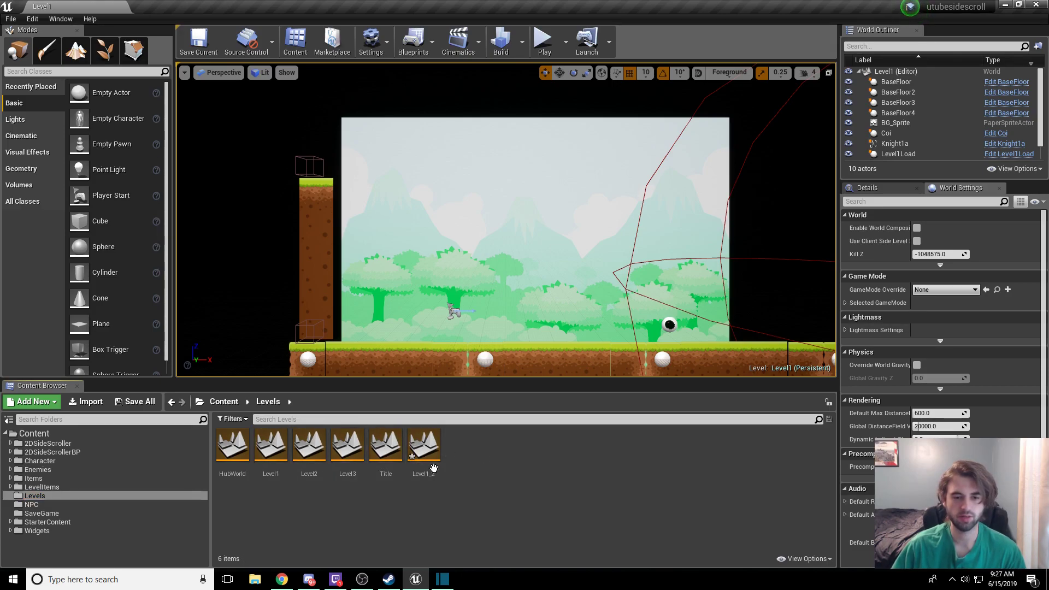
{"action": "right_click", "coordinate": [422, 452]}
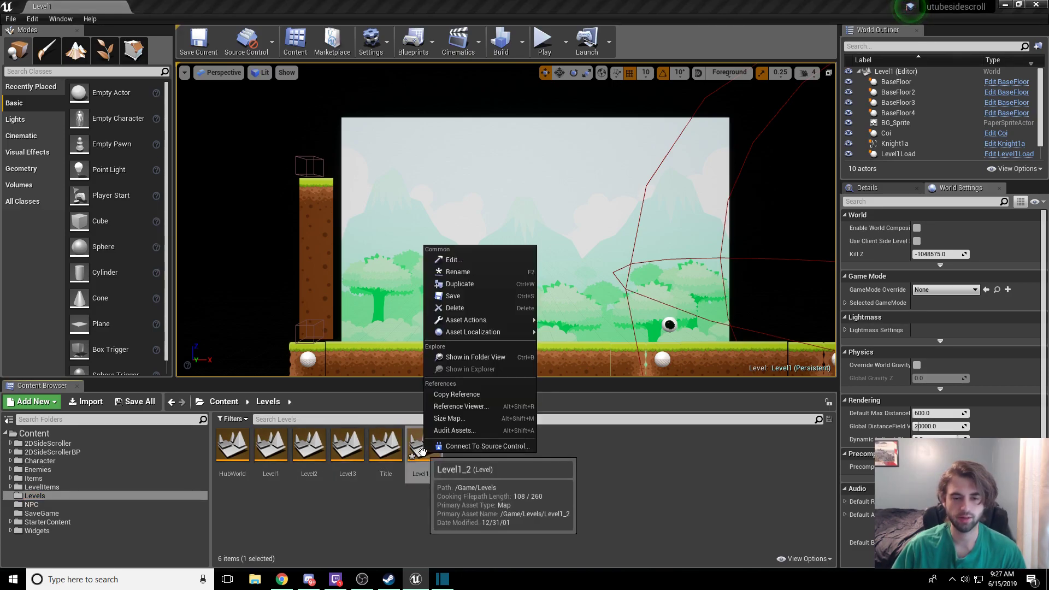
{"action": "left_click", "coordinate": [482, 273]}
{"action": "type", "text": "E"}
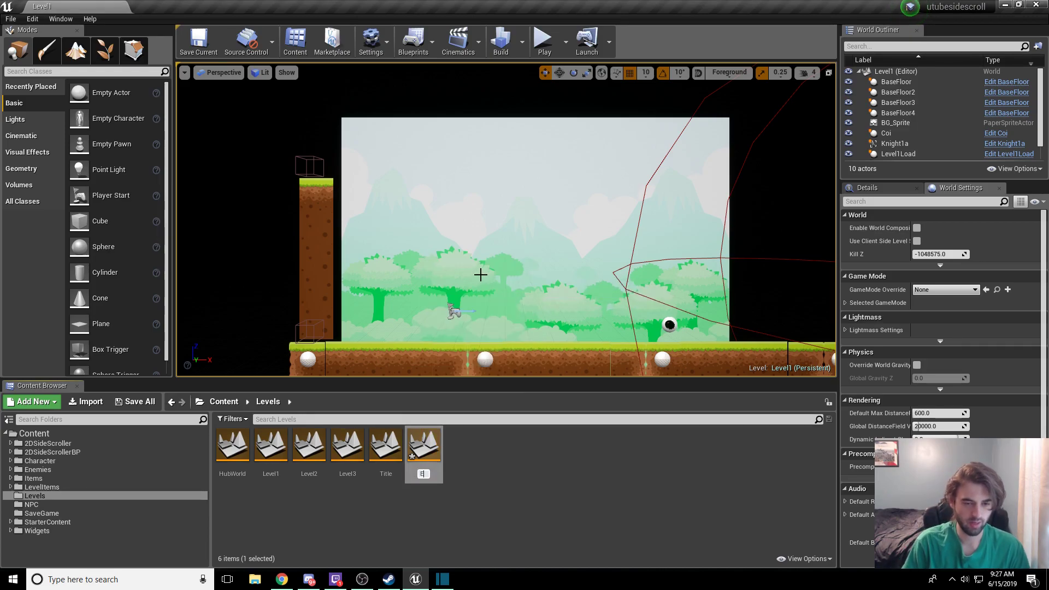
{"action": "type", "text": "ndless"}
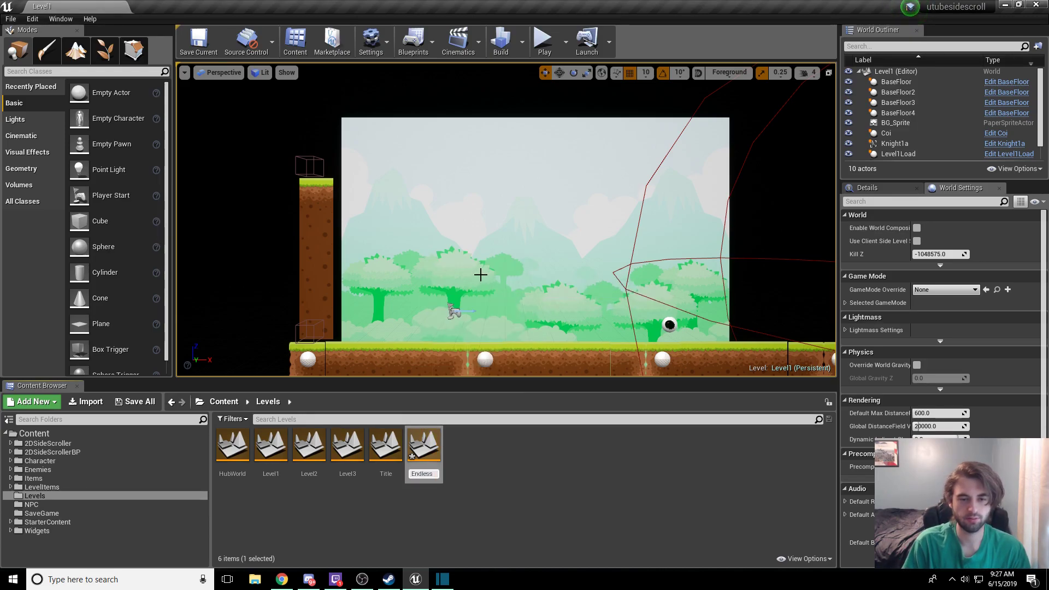
{"action": "type", "text": "Runner"}
{"action": "key", "text": "Return"}
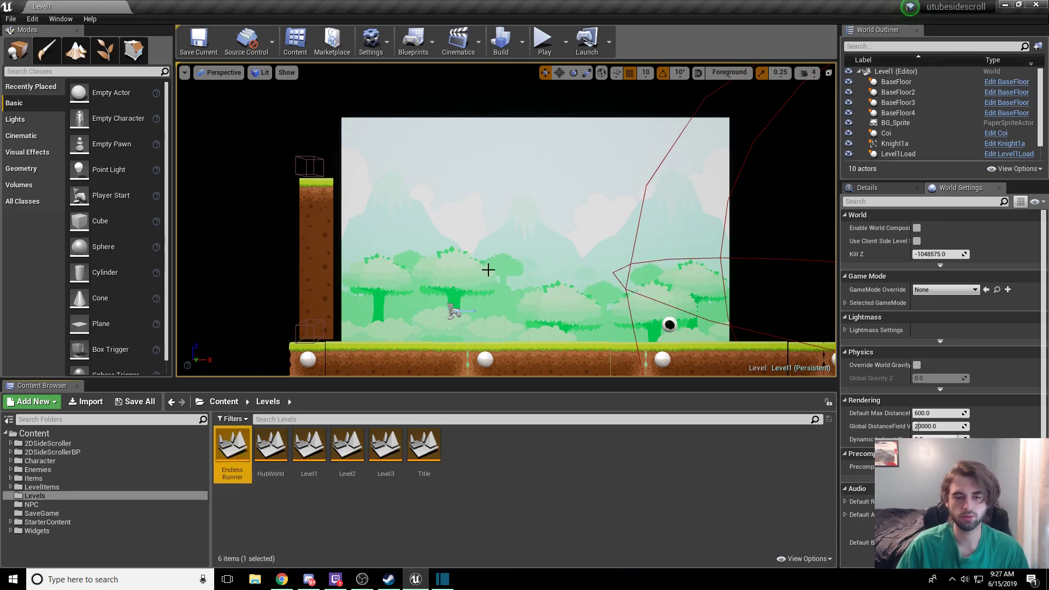
Open the EndlessRunner level and delete the tall Wall pillar.
{"action": "double_click", "coordinate": [232, 451]}
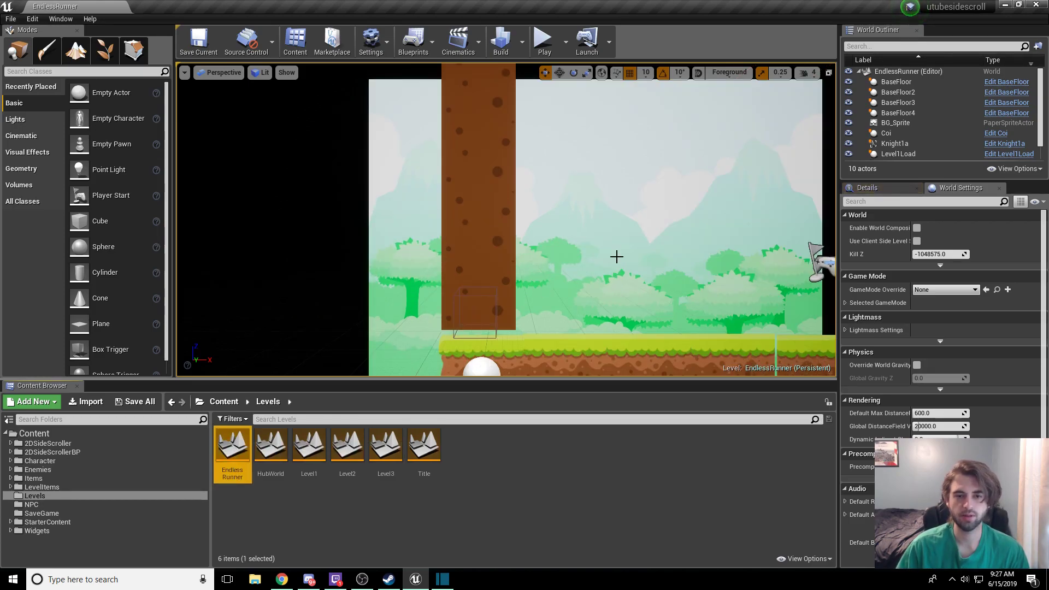
{"action": "right_click_drag", "start_coordinate": [664, 252], "coordinate": [541, 266]}
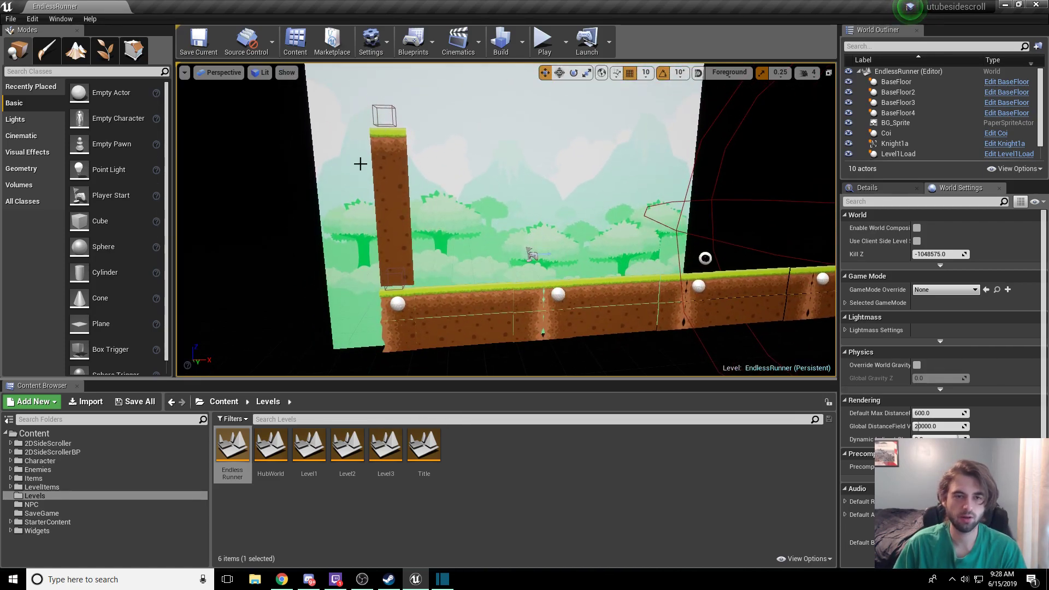
{"action": "left_click", "coordinate": [385, 183]}
{"action": "key", "text": "Delete"}
{"action": "left_click_drag", "start_coordinate": [383, 181], "coordinate": [372, 196]}
{"action": "mouse_move", "coordinate": [487, 205]}
{"action": "right_mouse_down"}
{"action": "mouse_move", "coordinate": [508, 205]}
{"action": "mouse_move", "coordinate": [487, 204]}
{"action": "right_mouse_up"}
Delete the Knight1a character, the BaseFloor4 segment and the Level1Load actor.
{"action": "left_click", "coordinate": [783, 173]}
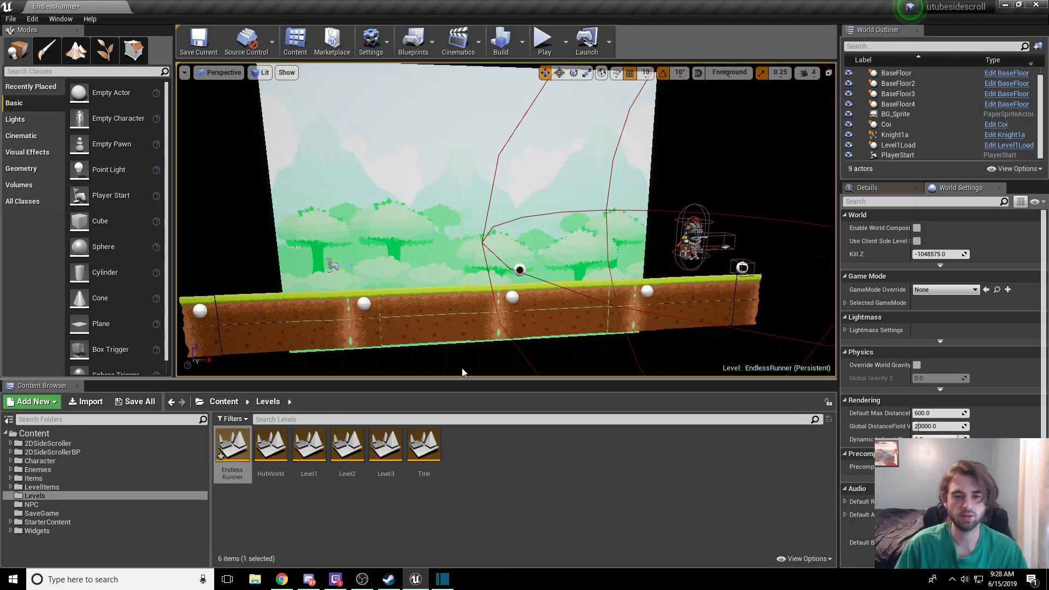
{"action": "left_click_drag", "start_coordinate": [508, 219], "coordinate": [504, 254]}
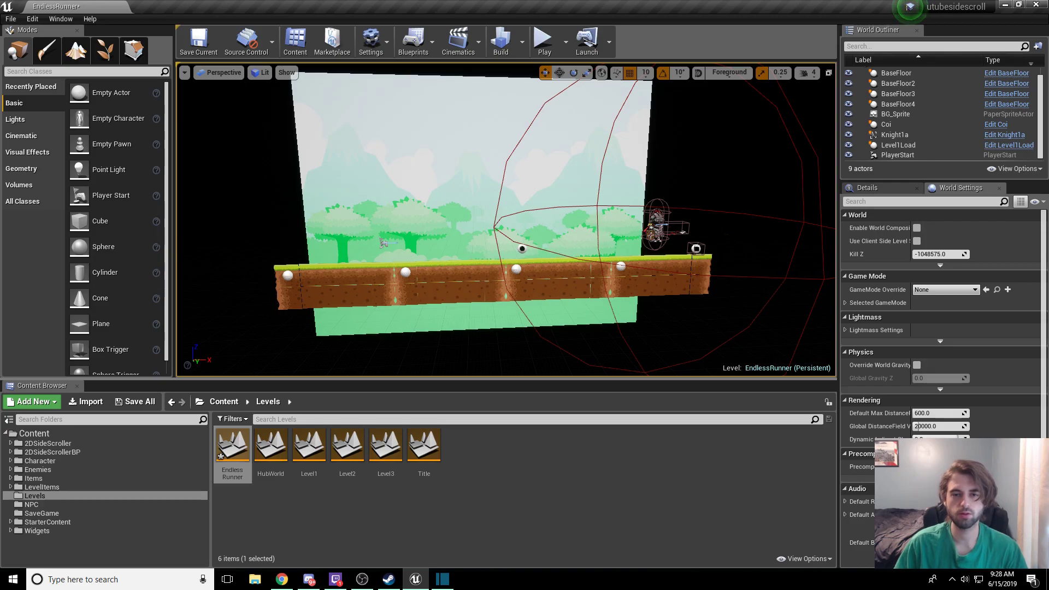
{"action": "left_click", "coordinate": [656, 222]}
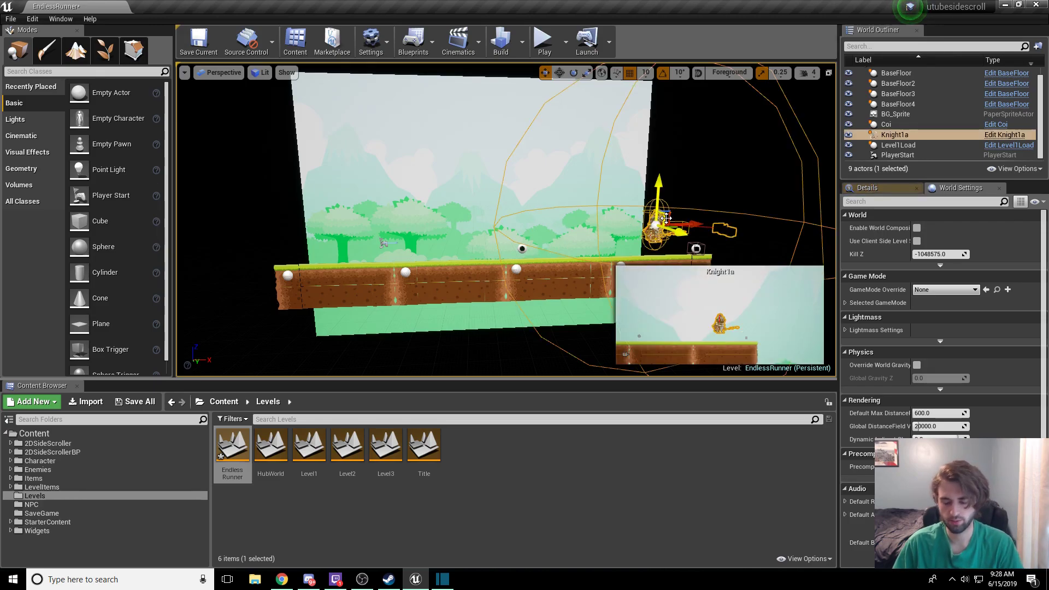
{"action": "key", "text": "Delete"}
{"action": "left_click", "coordinate": [656, 278]}
{"action": "key", "text": "Delete"}
{"action": "left_click", "coordinate": [696, 249]}
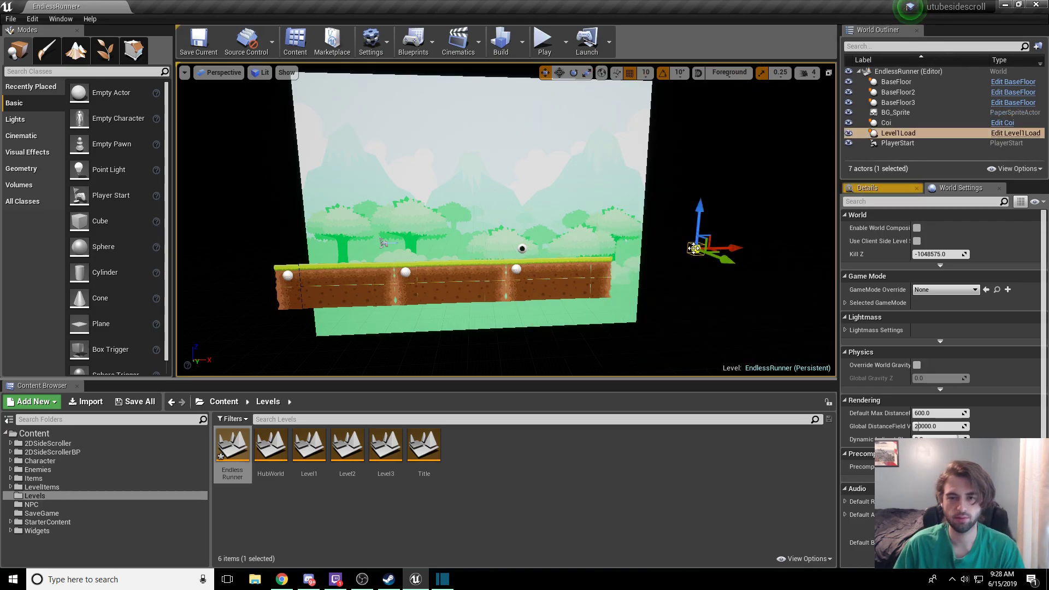
{"action": "key", "text": "Delete"}
Delete BaseFloor3, the Coi coin, BaseFloor2 and the last BaseFloor platform.
{"action": "left_click", "coordinate": [596, 276]}
{"action": "key", "text": "Delete"}
{"action": "left_click", "coordinate": [522, 250]}
{"action": "key", "text": "Delete"}
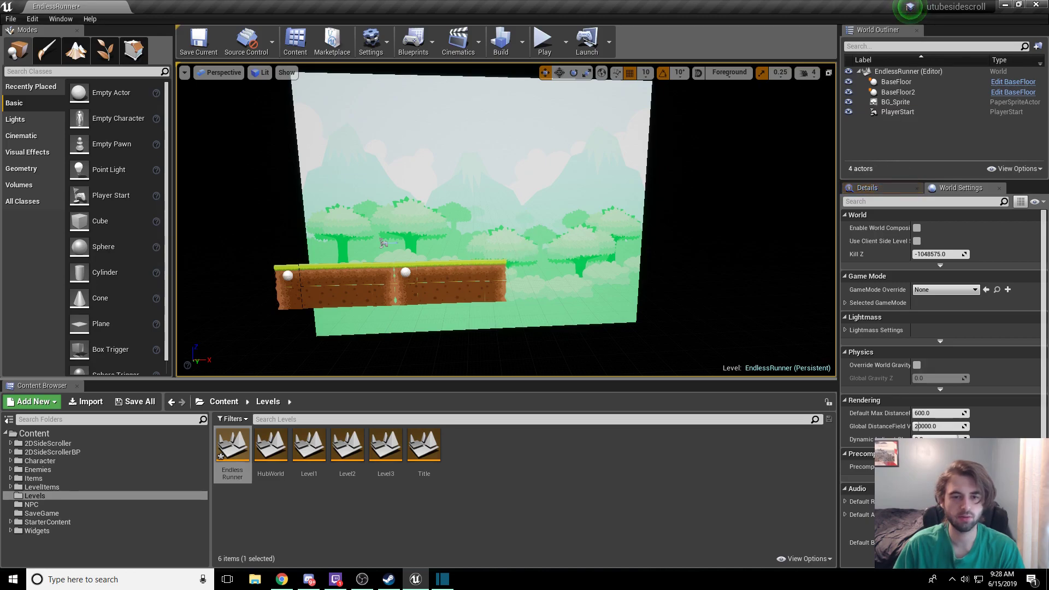
{"action": "left_click", "coordinate": [466, 278]}
{"action": "key", "text": "Delete"}
{"action": "left_click", "coordinate": [351, 280]}
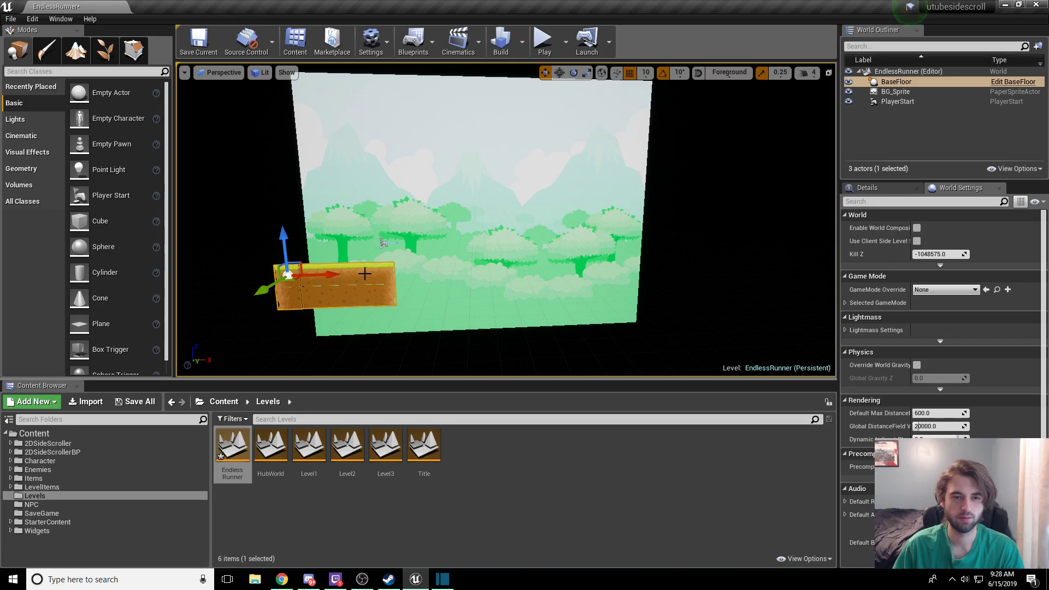
{"action": "key", "text": "Delete"}
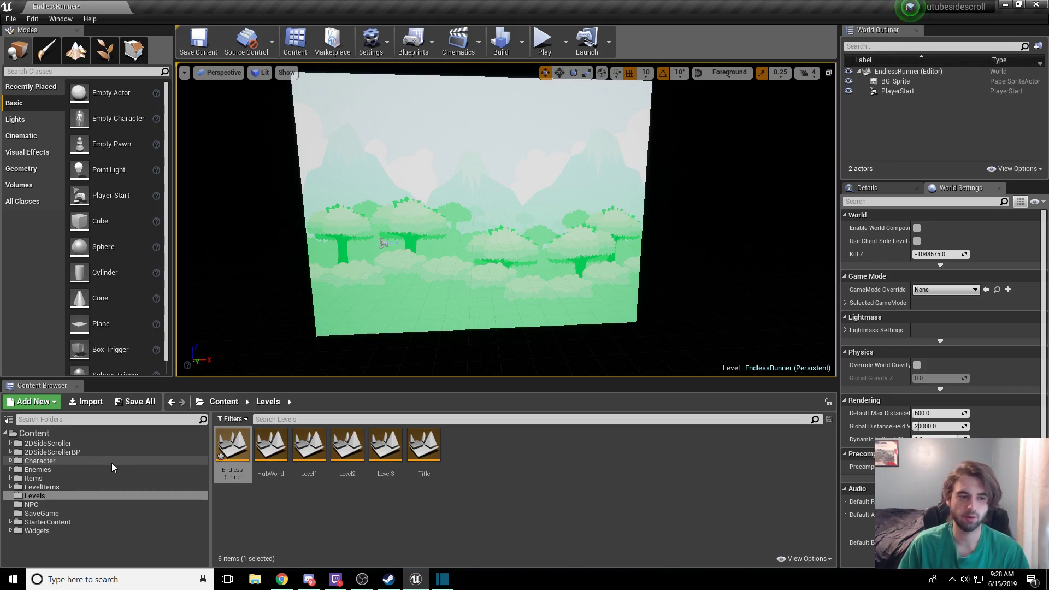
Duplicate 2DSideScrollerGameMode in 2DSideScrollerBP/Blueprints and name the copy EndlessRunnerGameMode.
{"action": "left_click", "coordinate": [68, 453]}
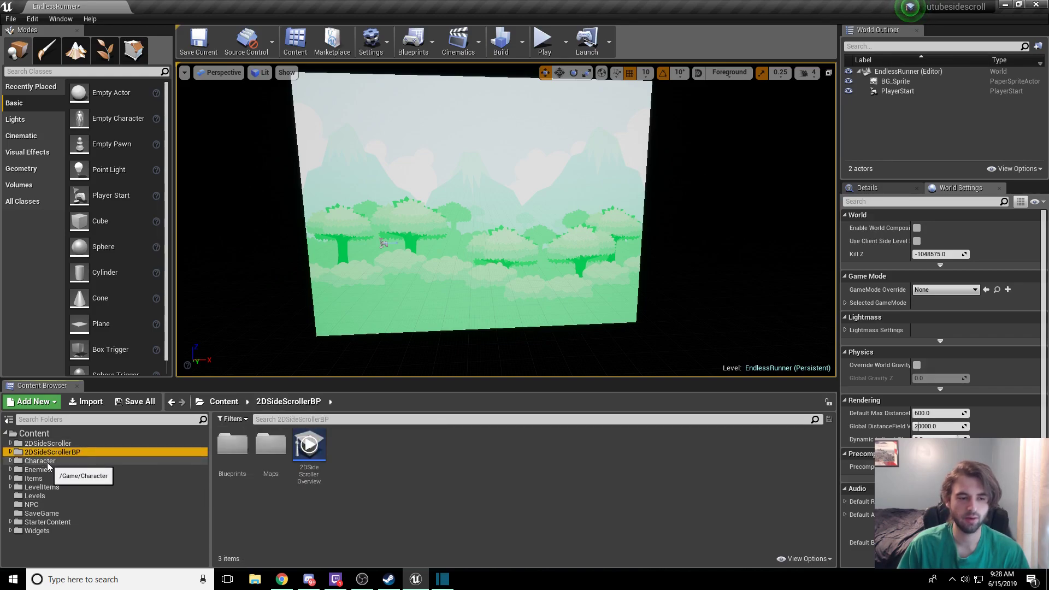
{"action": "double_click", "coordinate": [240, 450]}
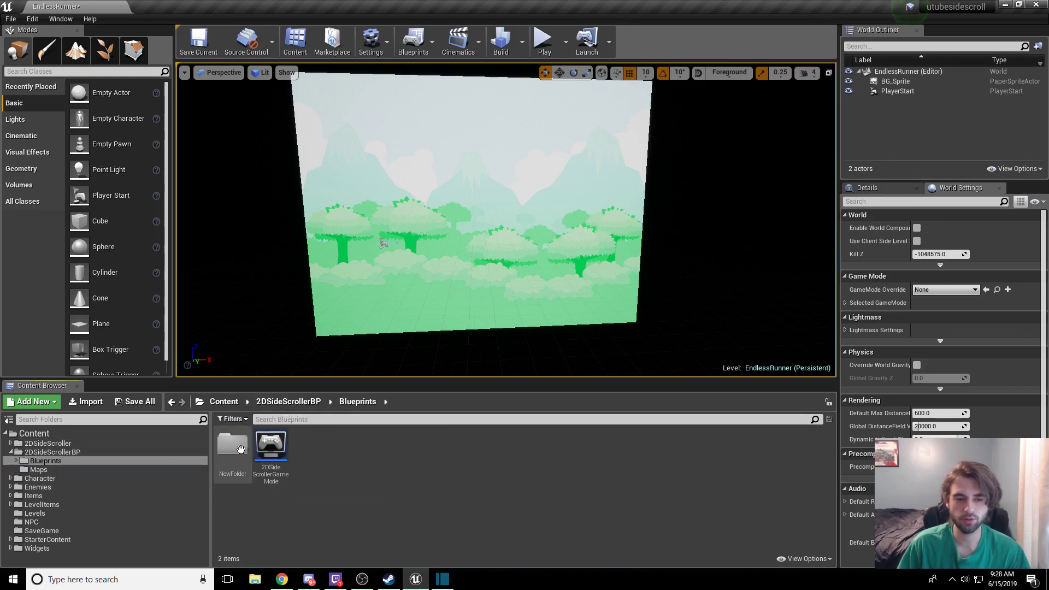
{"action": "left_click", "coordinate": [277, 447]}
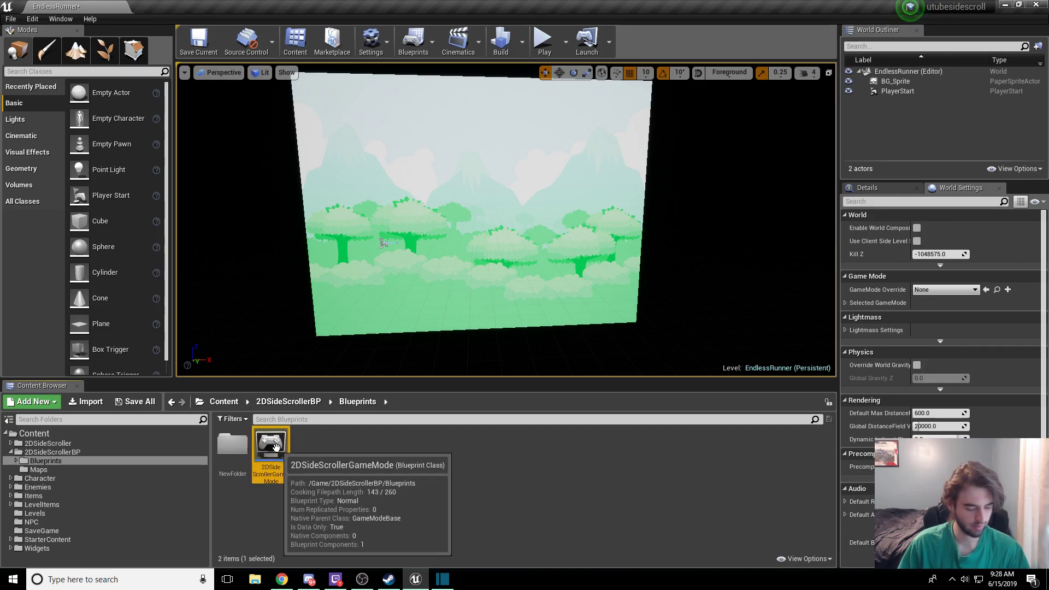
{"action": "key", "text": "ctrl+w"}
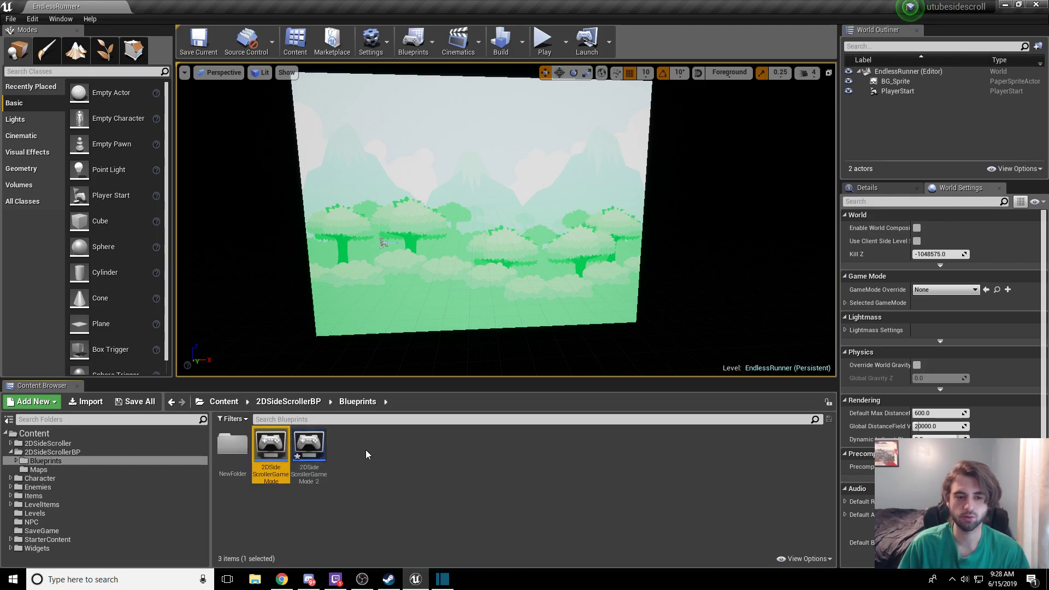
{"action": "right_click", "coordinate": [313, 455]}
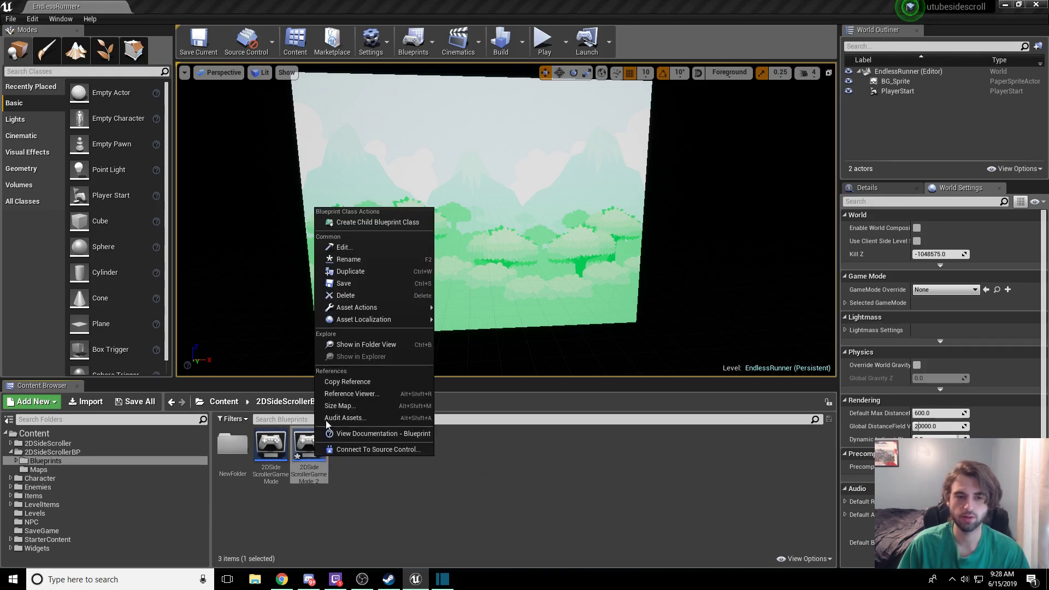
{"action": "left_click", "coordinate": [372, 261]}
{"action": "type", "text": "Endle"}
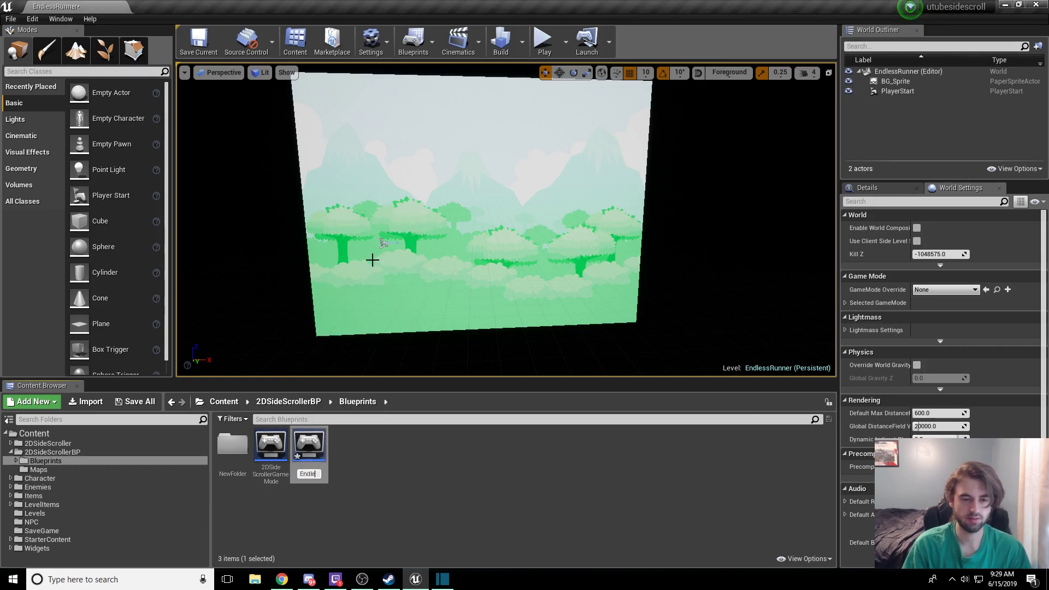
{"action": "type", "text": "ssRunnerGameMode"}
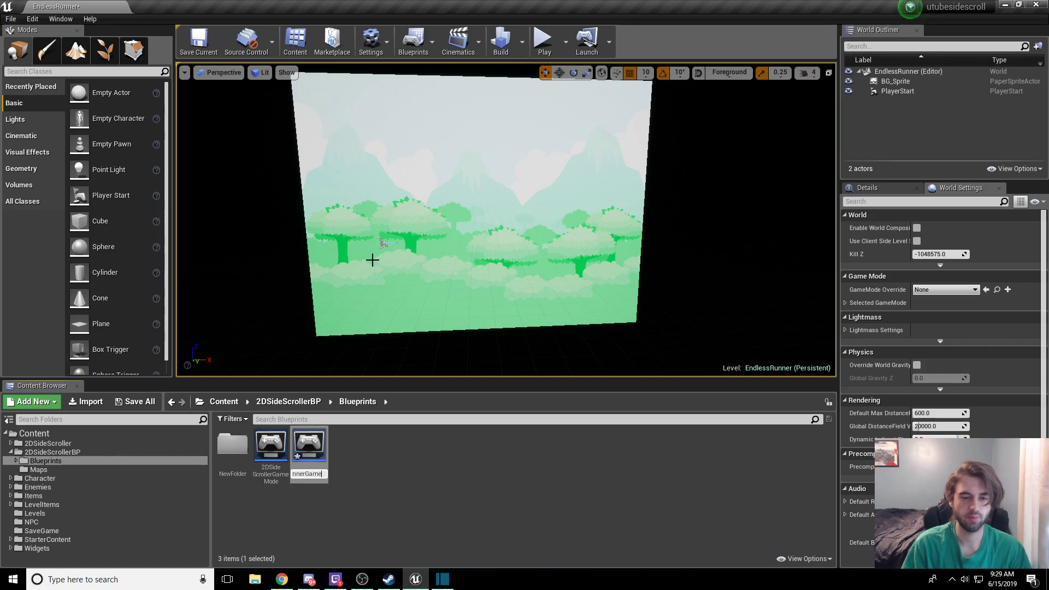
{"action": "key", "text": "Return"}
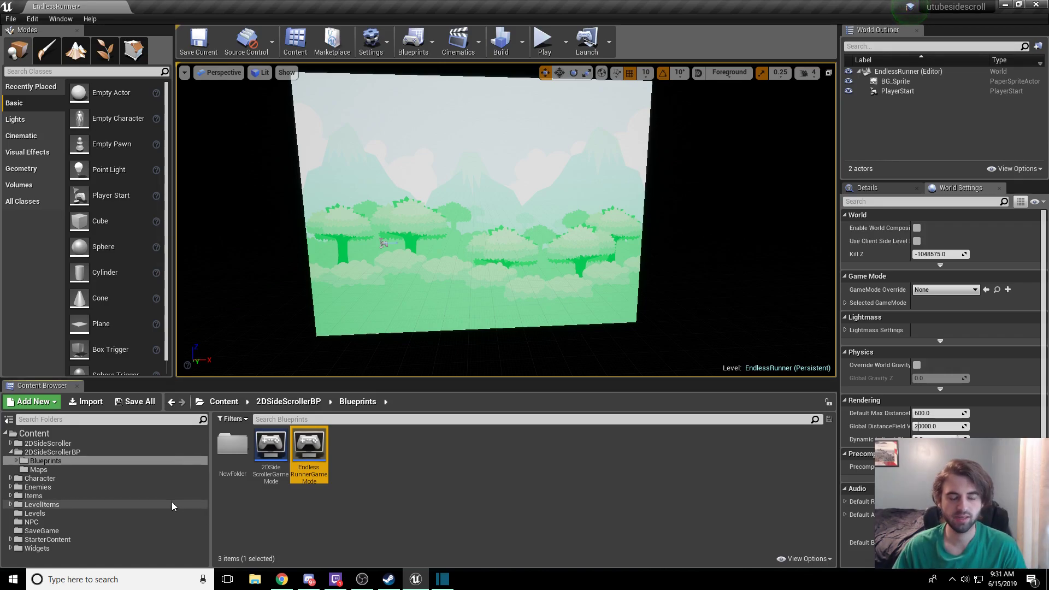
Duplicate 2DSideScrollerCharacter in the Character folder and name it EndlessRunnerSideScrollerCharacter.
{"action": "left_click", "coordinate": [41, 479]}
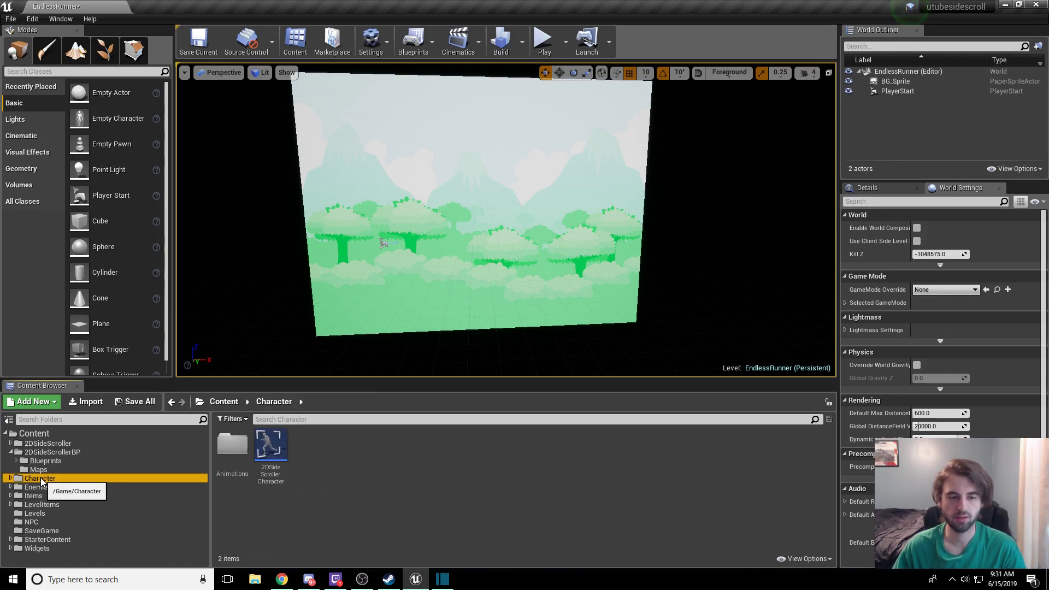
{"action": "left_click", "coordinate": [274, 443]}
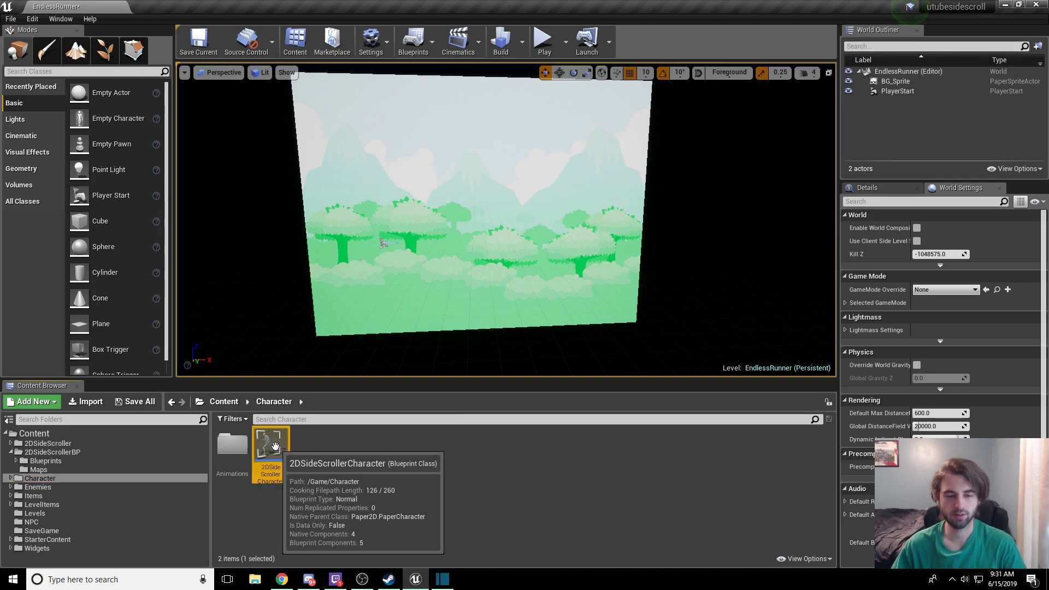
{"action": "key", "text": "ctrl+w"}
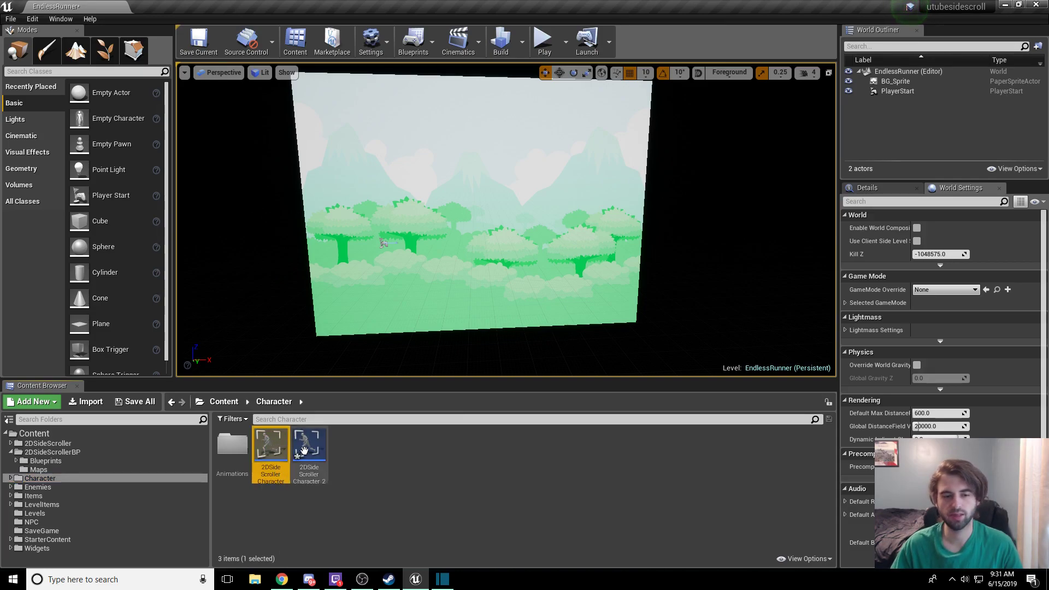
{"action": "right_click", "coordinate": [308, 452]}
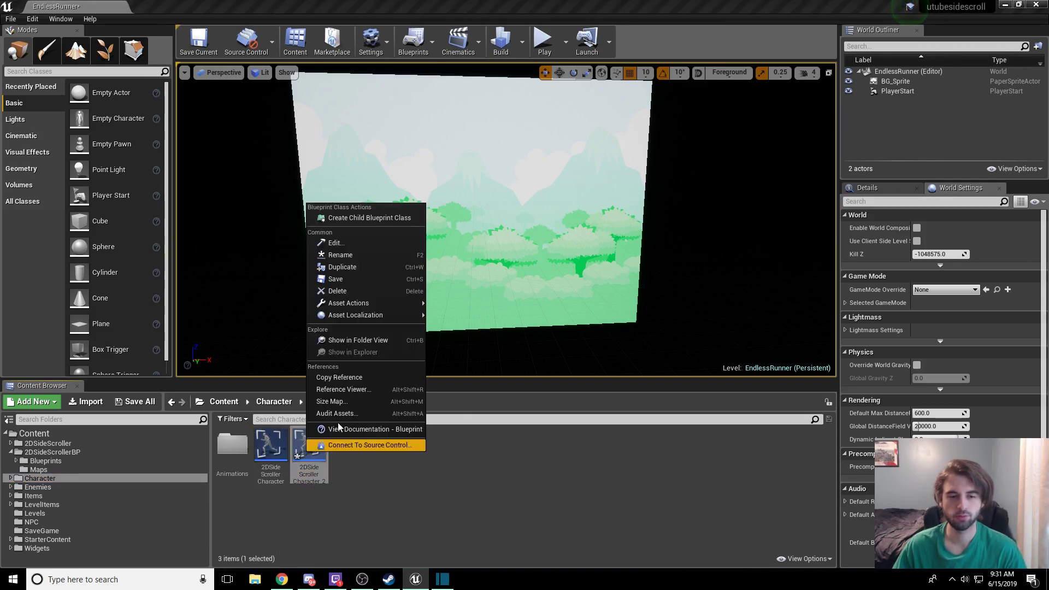
{"action": "left_click", "coordinate": [352, 256]}
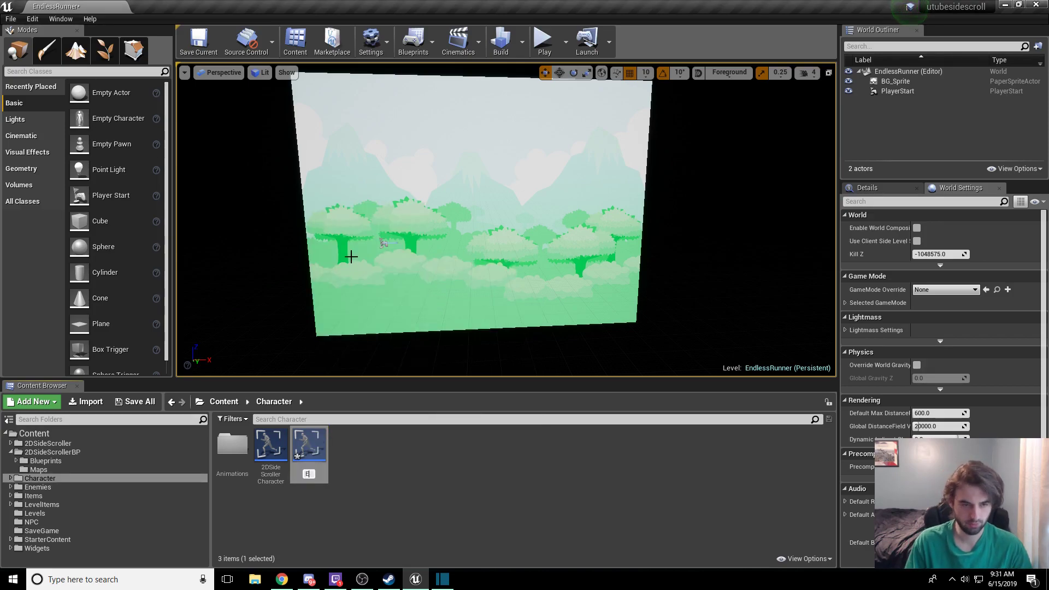
{"action": "type", "text": "EndlessRunnerSid"}
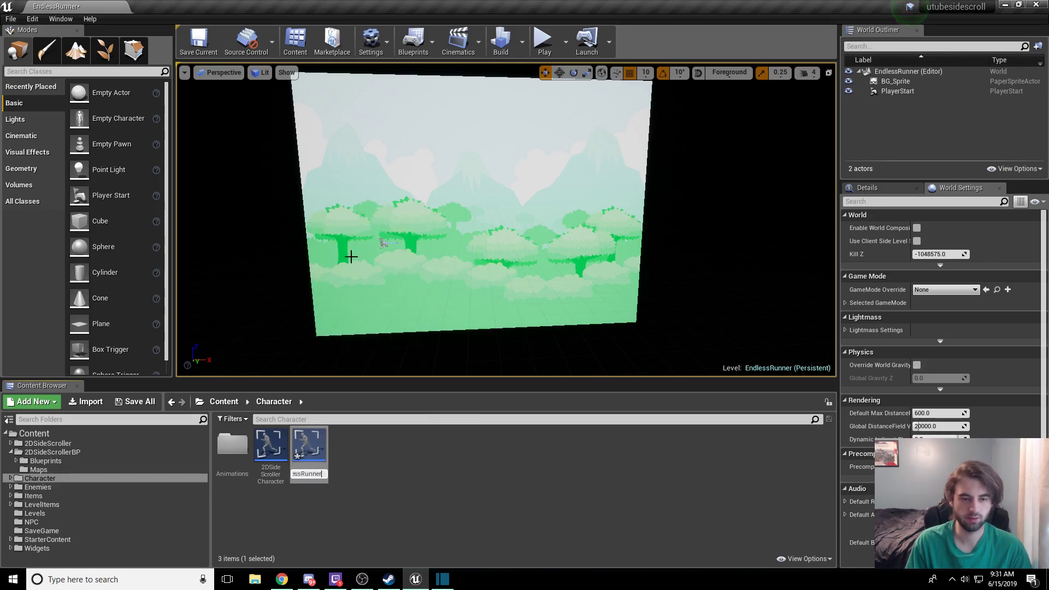
{"action": "type", "text": "eScrollerC"}
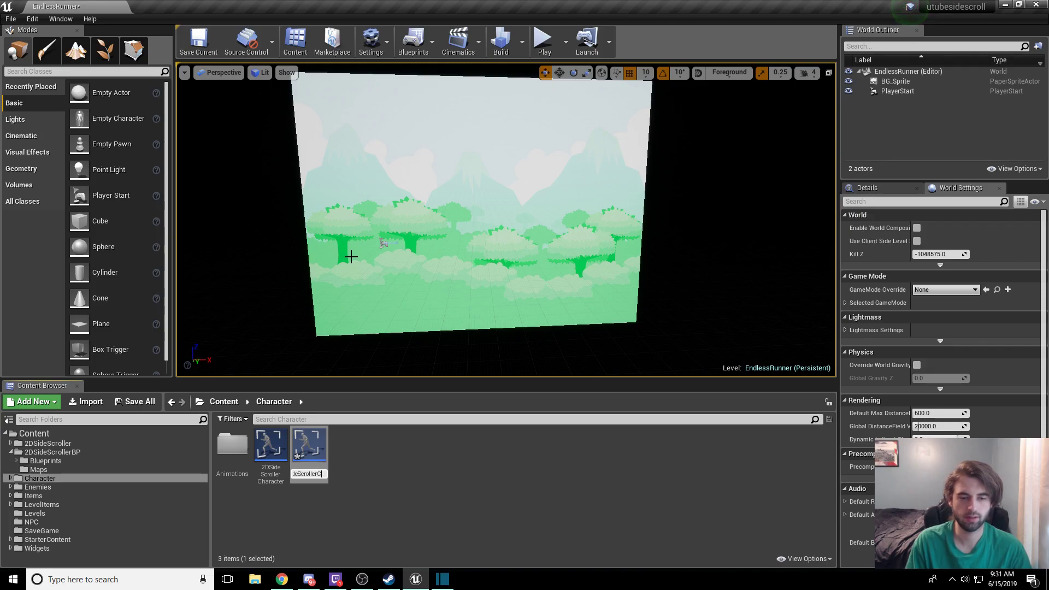
{"action": "type", "text": "haracter"}
{"action": "key", "text": "Return"}
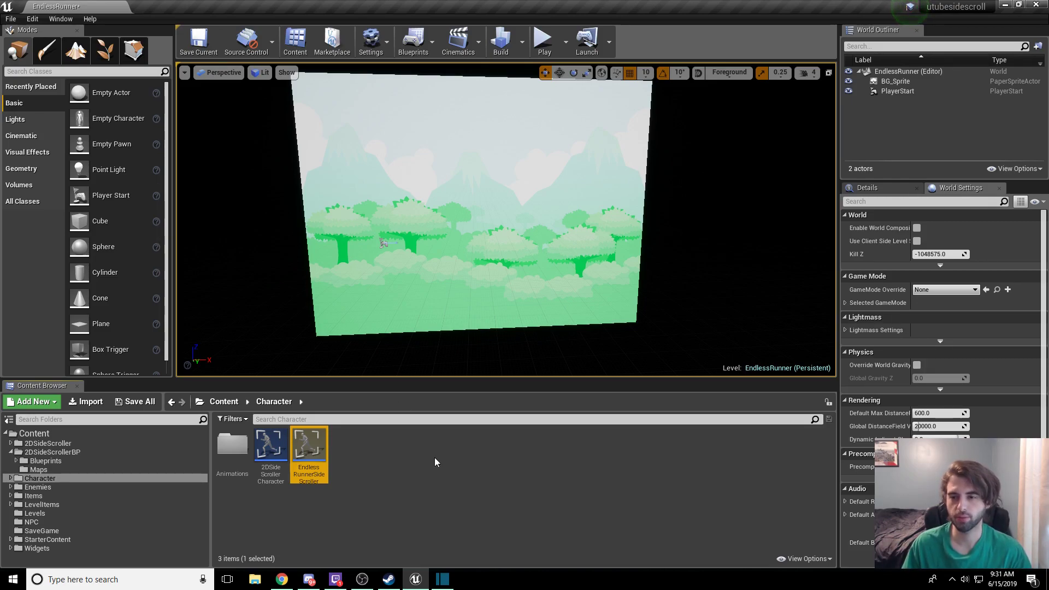
Open the EndlessRunnerSideScrollerCharacter blueprint and bring its Add Movement Input node into view.
{"action": "double_click", "coordinate": [311, 447]}
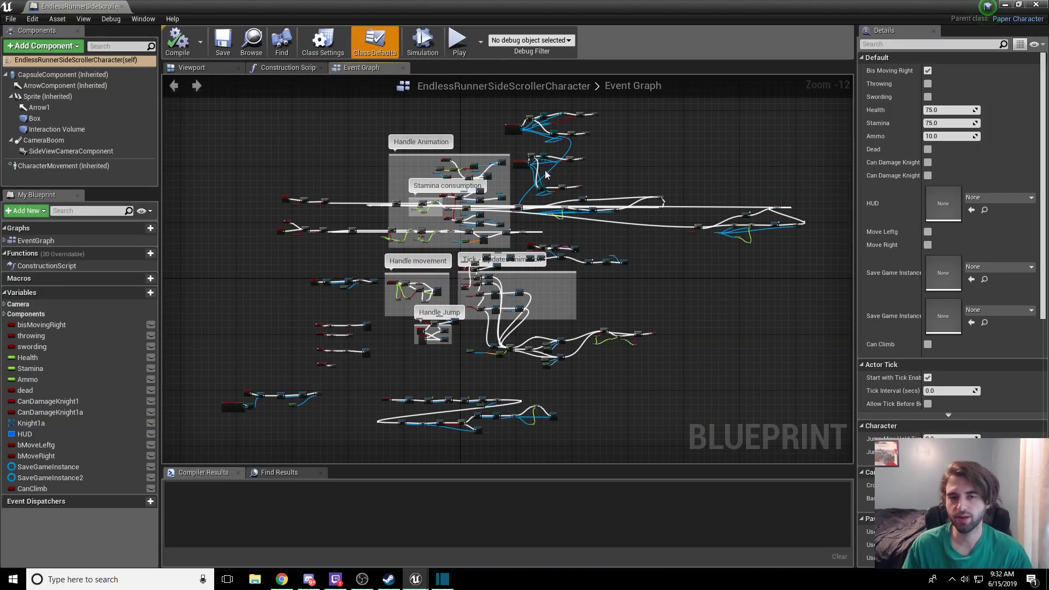
{"action": "scroll", "coordinate": [571, 202], "scroll_direction": "up", "scroll_amount": 2}
{"action": "scroll", "coordinate": [363, 335], "scroll_direction": "up", "scroll_amount": 2}
{"action": "scroll", "coordinate": [363, 335], "scroll_direction": "up", "scroll_amount": 5}
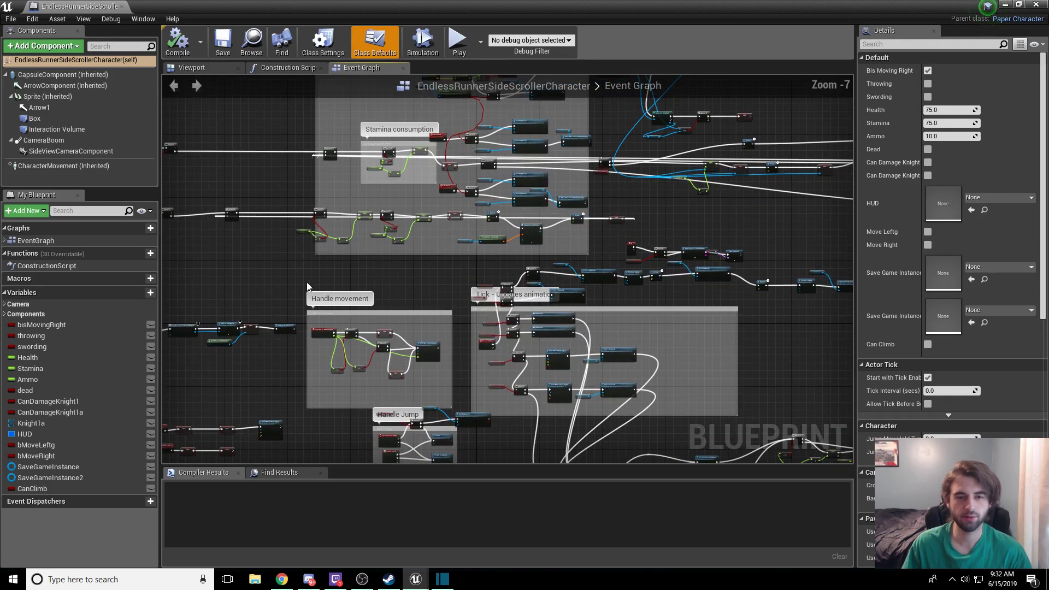
{"action": "right_click_drag", "start_coordinate": [516, 279], "coordinate": [619, 74]}
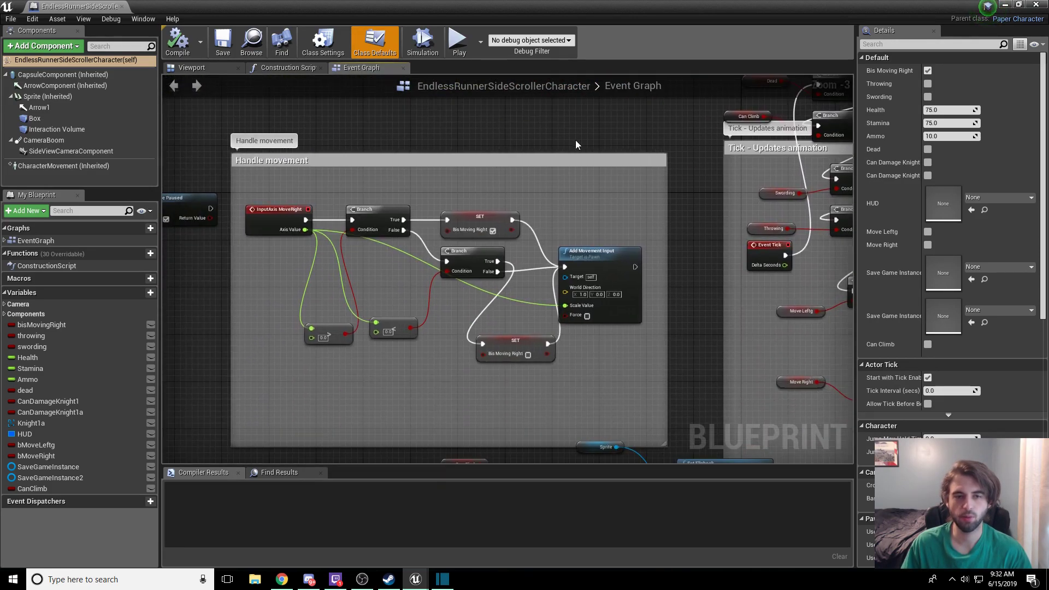
{"action": "scroll", "coordinate": [576, 140], "scroll_direction": "up", "scroll_amount": 1}
{"action": "right_click_drag", "start_coordinate": [563, 148], "coordinate": [642, 61]}
{"action": "scroll", "coordinate": [500, 219], "scroll_direction": "down", "scroll_amount": 6}
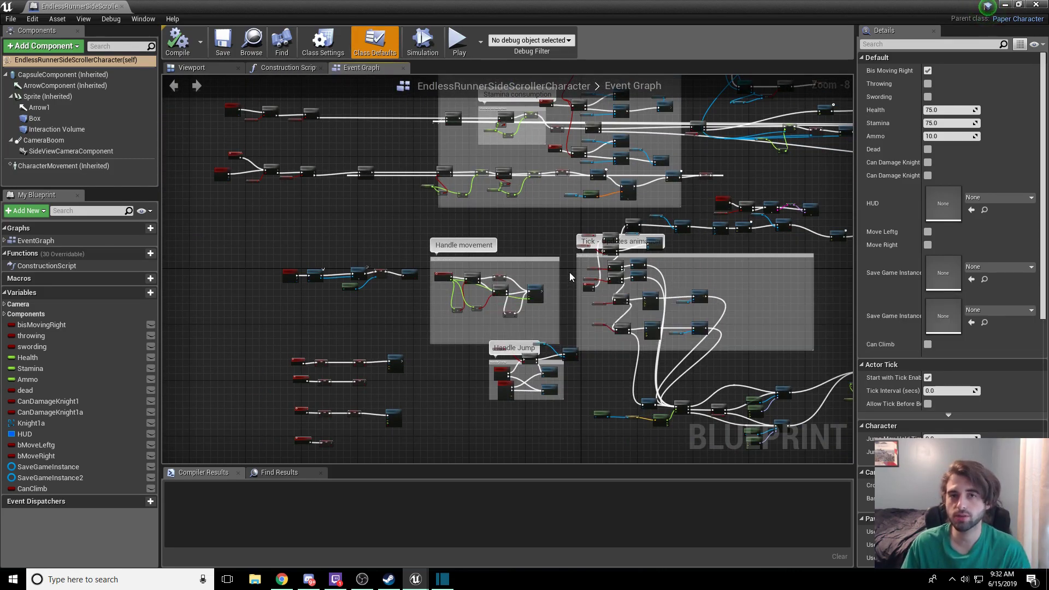
{"action": "scroll", "coordinate": [566, 245], "scroll_direction": "down", "scroll_amount": 1}
{"action": "right_click_drag", "start_coordinate": [566, 245], "coordinate": [650, 186]}
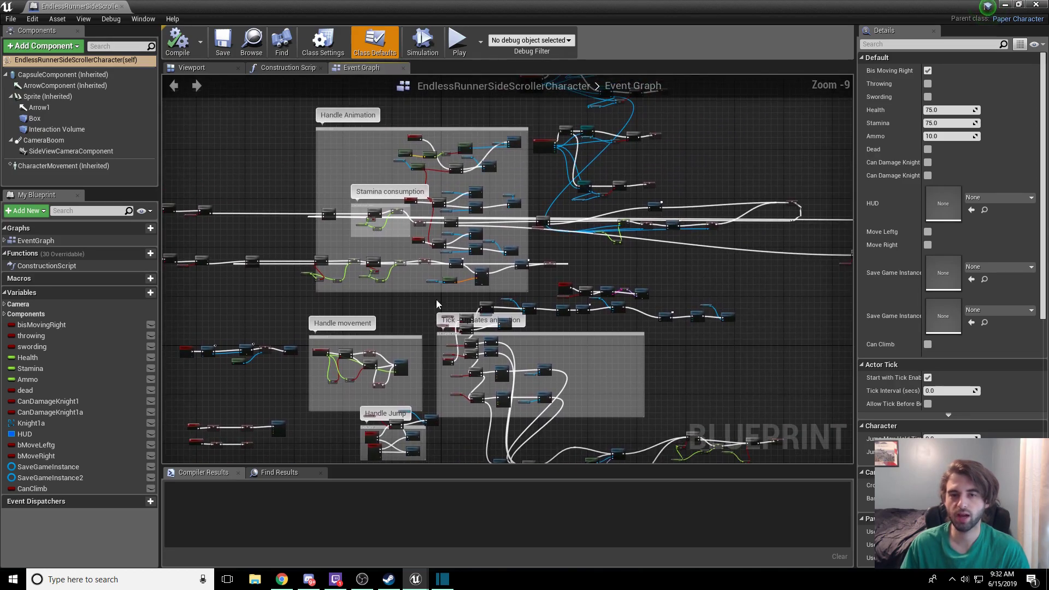
{"action": "right_click_drag", "start_coordinate": [594, 271], "coordinate": [535, 106]}
{"action": "scroll", "coordinate": [517, 222], "scroll_direction": "up", "scroll_amount": 6}
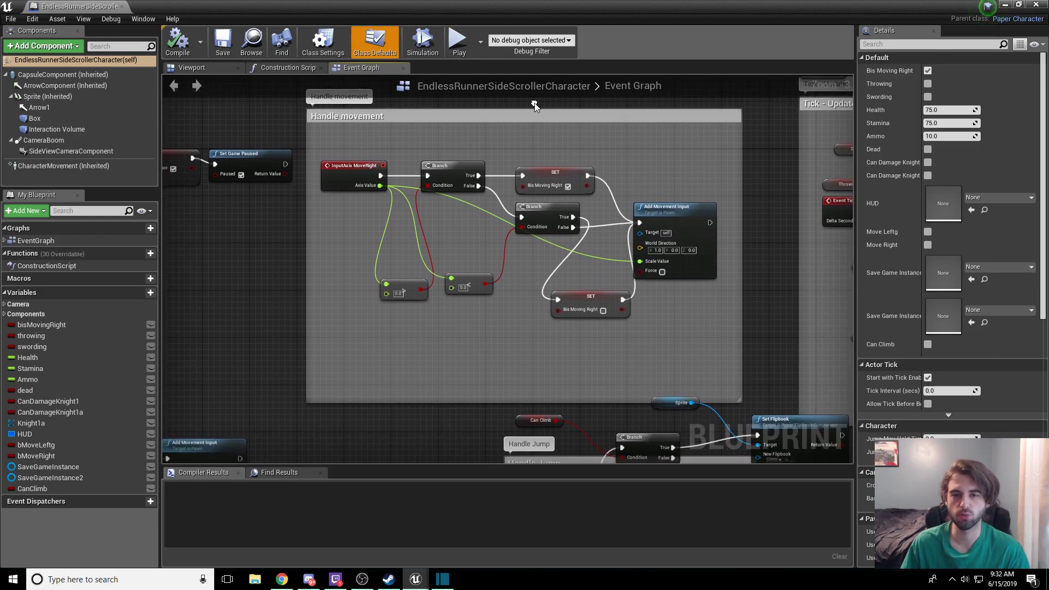
{"action": "scroll", "coordinate": [526, 218], "scroll_direction": "up", "scroll_amount": 1}
{"action": "scroll", "coordinate": [526, 217], "scroll_direction": "up", "scroll_amount": 2}
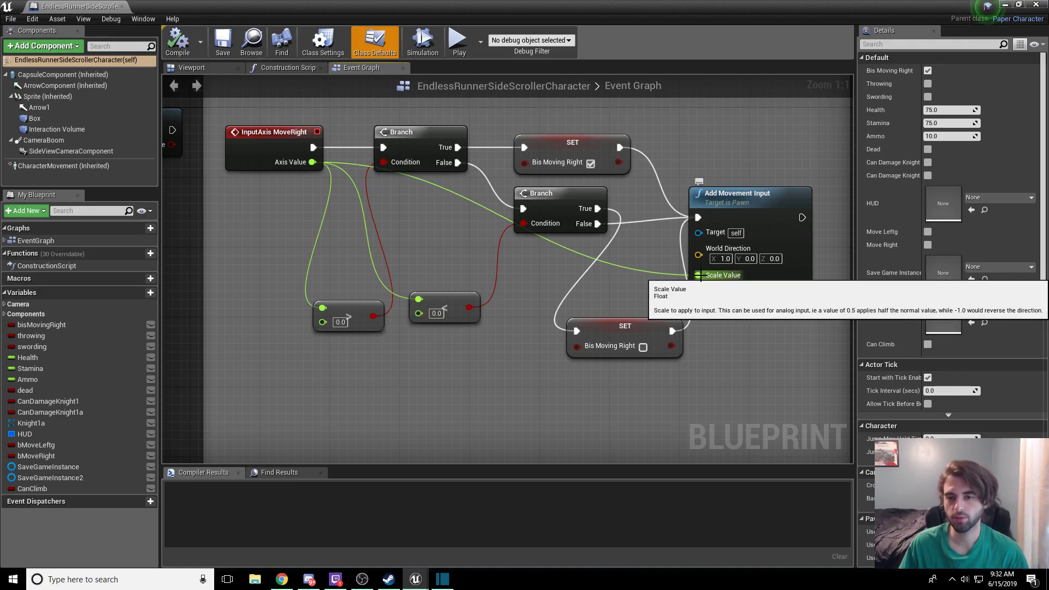
Unplug Axis Value from the Scale Value pin, then compile and save the blueprint.
{"action": "left_click_drag", "start_coordinate": [698, 276], "coordinate": [634, 266], "text": "ctrl"}
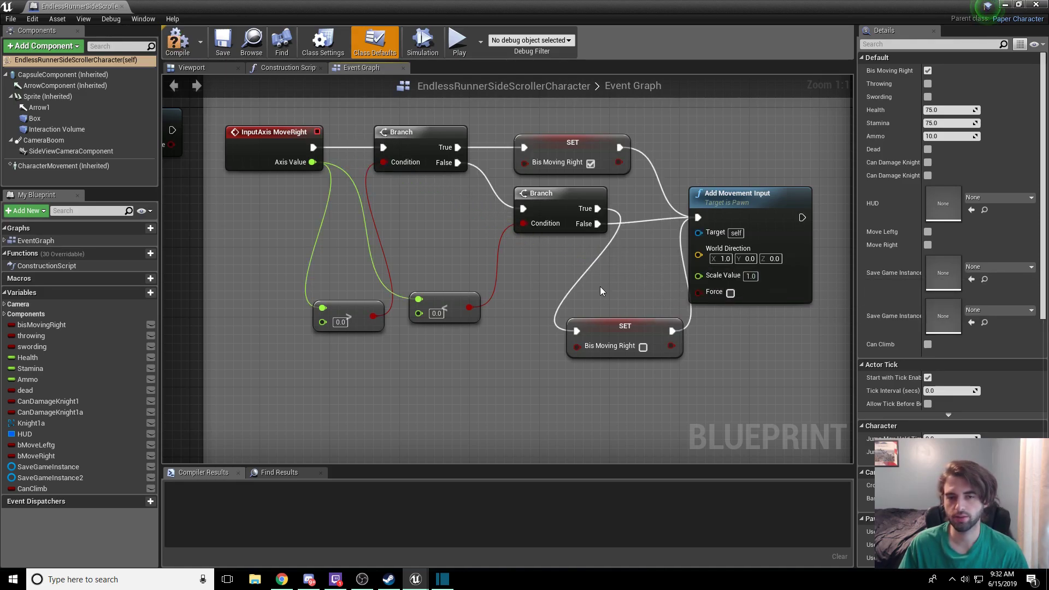
{"action": "key", "text": "F7"}
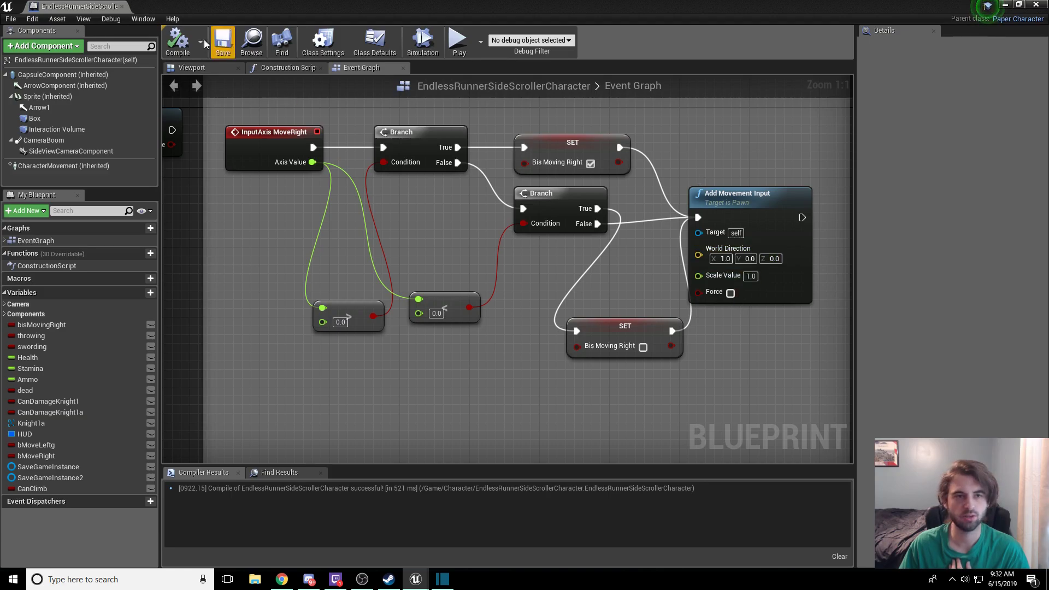
{"action": "left_click", "coordinate": [223, 42]}
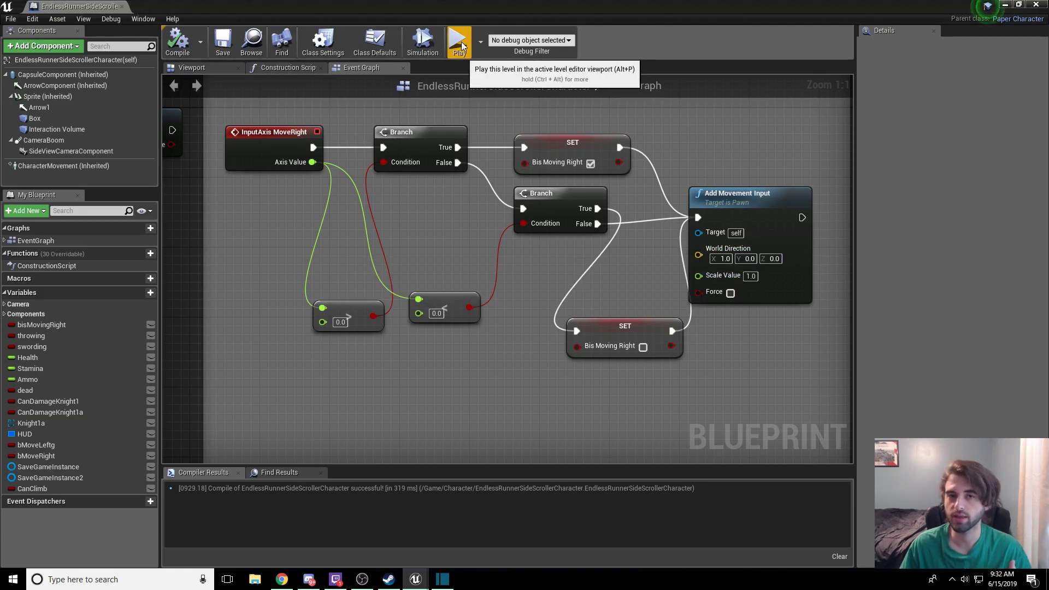
{"action": "left_click_drag", "start_coordinate": [186, 7], "coordinate": [257, 16]}
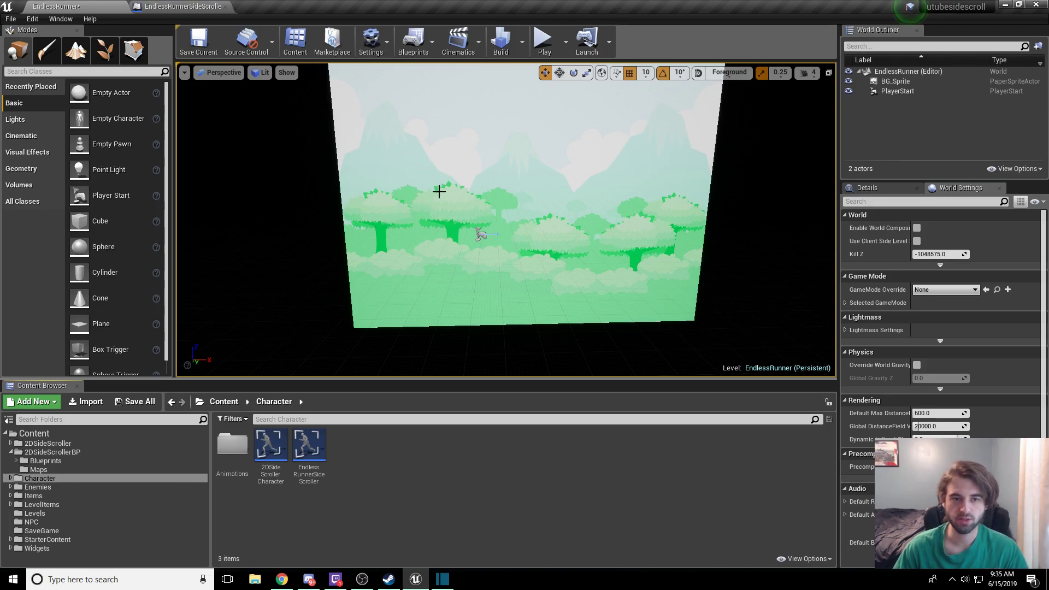
Set World Settings' GameMode Override to EndlessRunnerGameMode and save the level.
{"action": "left_click", "coordinate": [913, 71]}
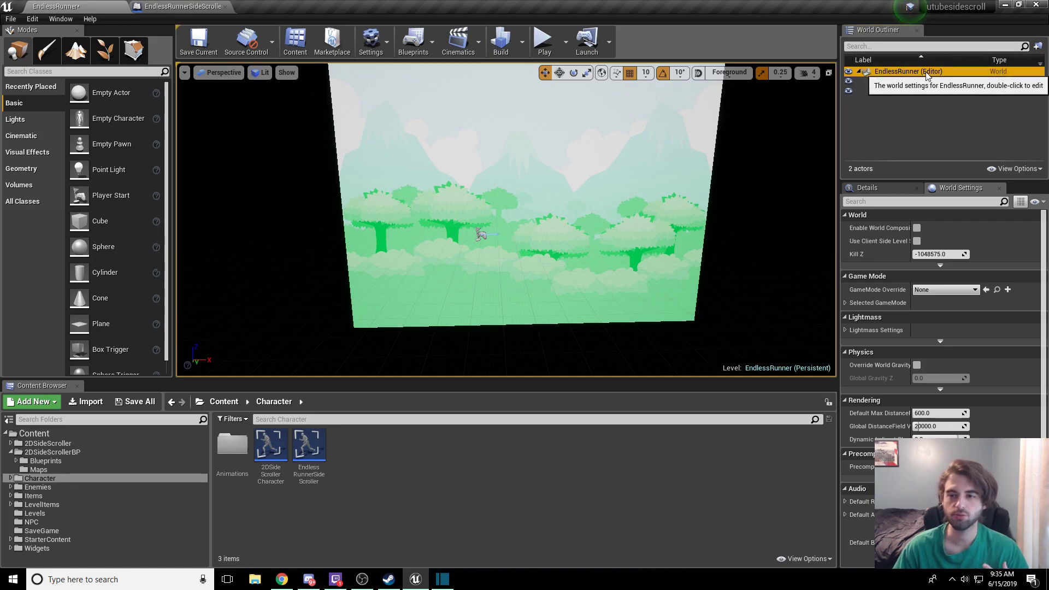
{"action": "left_click", "coordinate": [956, 292]}
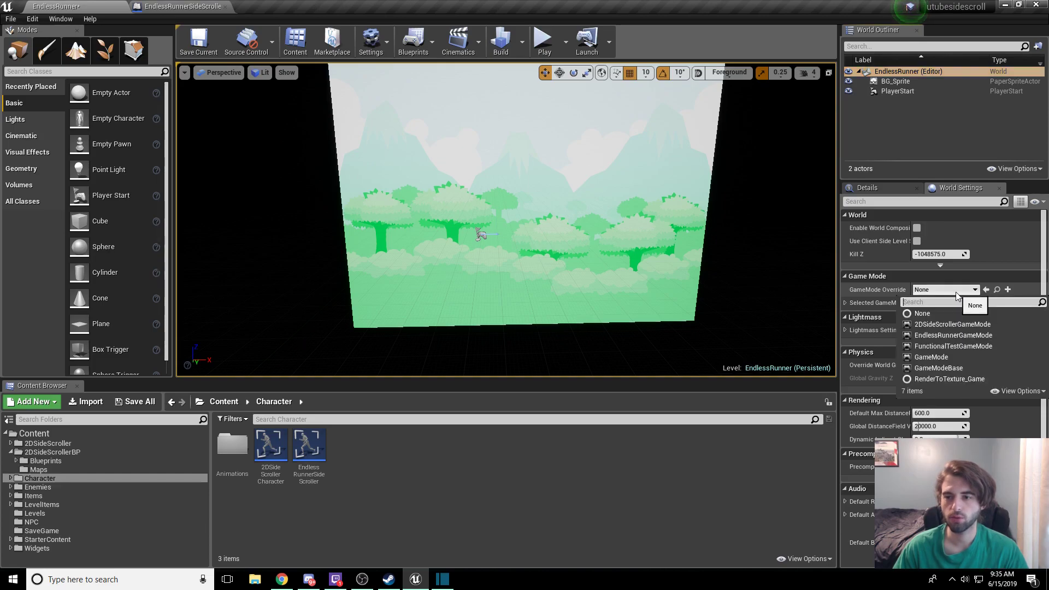
{"action": "left_click", "coordinate": [967, 336]}
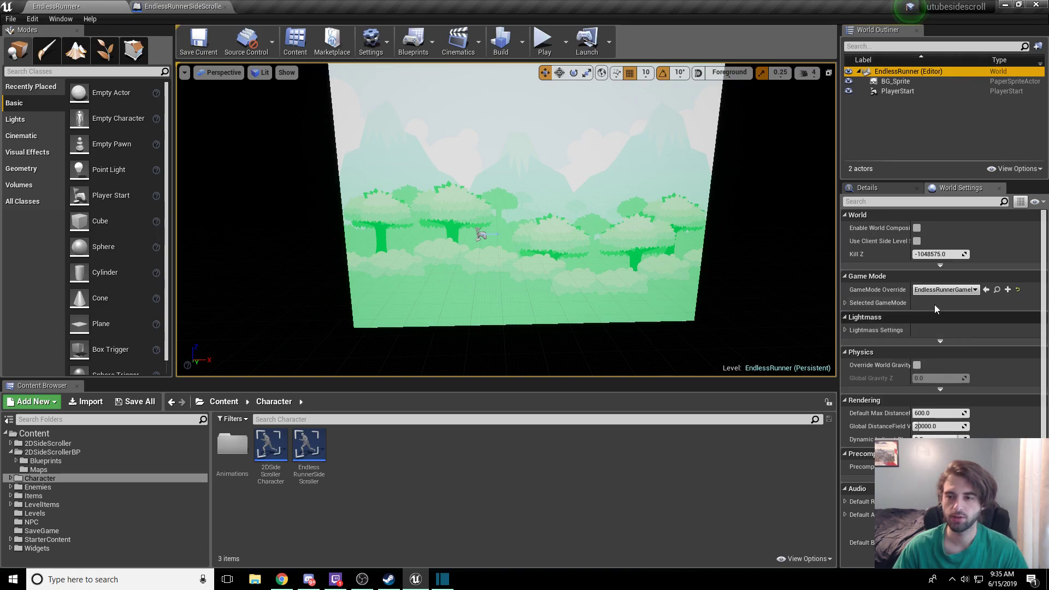
{"action": "key", "text": "ctrl+s"}
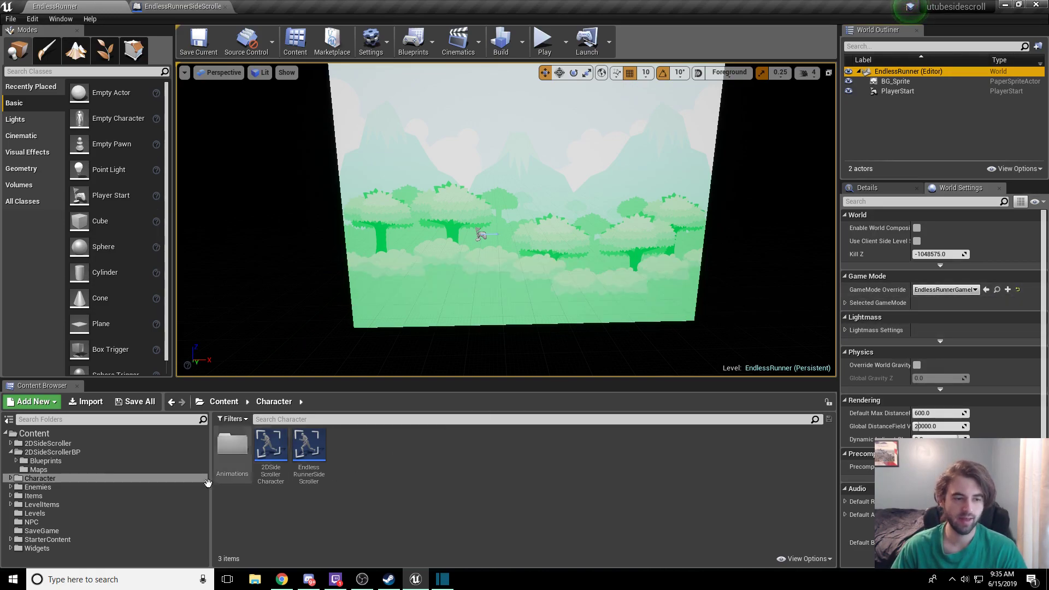
In EndlessRunnerGameMode, set Default Pawn Class to EndlessRunnerSideScrollerCharacter and save.
{"action": "left_click", "coordinate": [66, 454]}
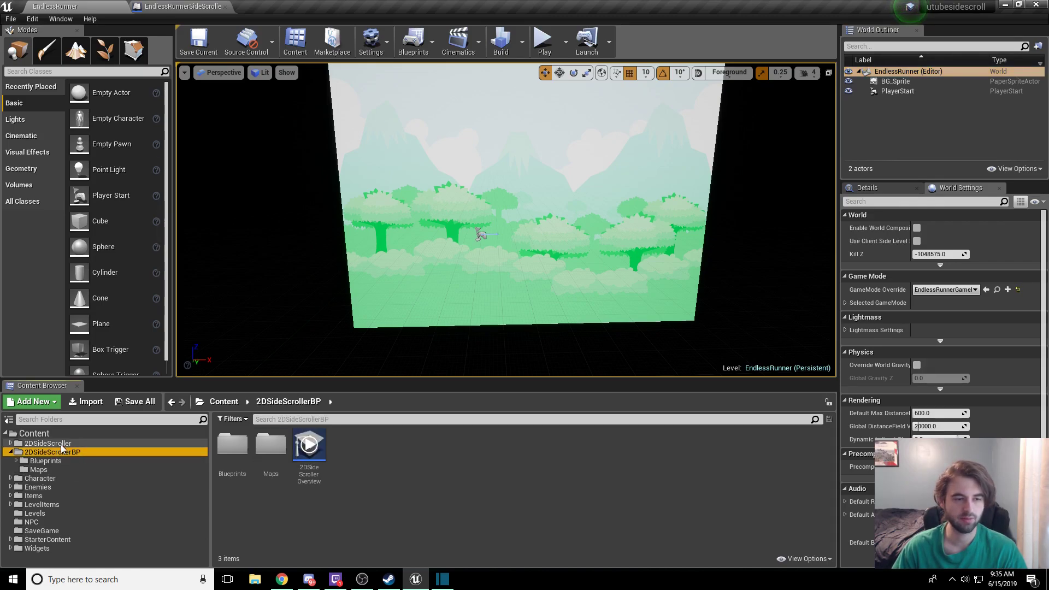
{"action": "double_click", "coordinate": [234, 446]}
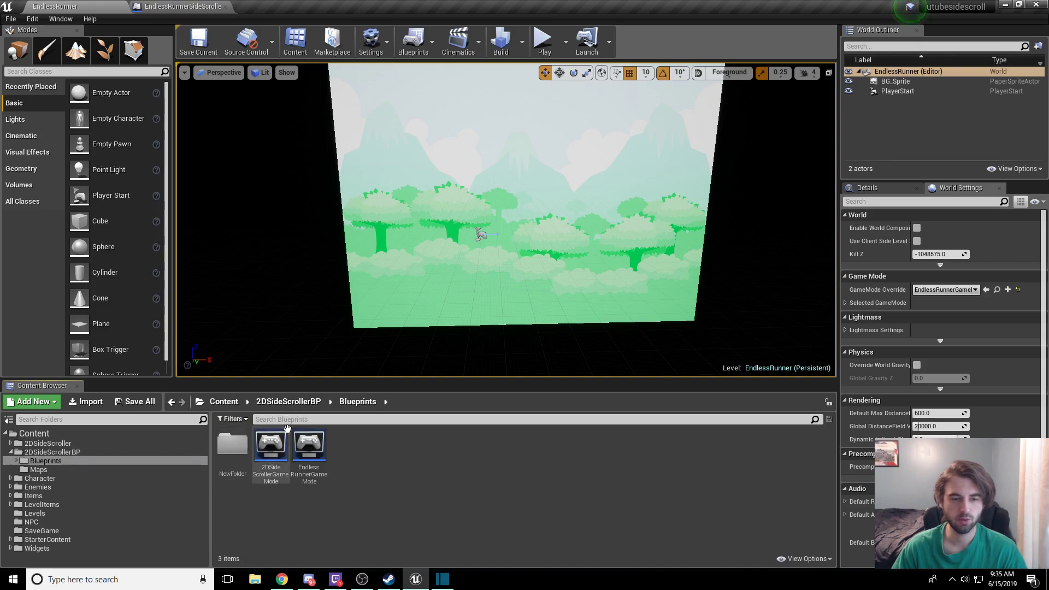
{"action": "double_click", "coordinate": [310, 448]}
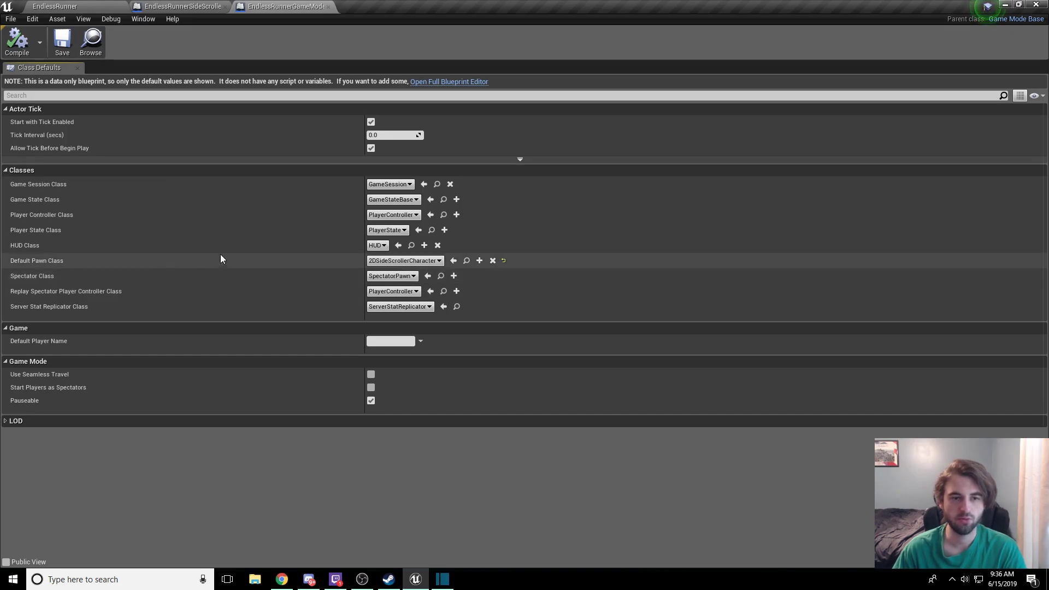
{"action": "left_click", "coordinate": [426, 261]}
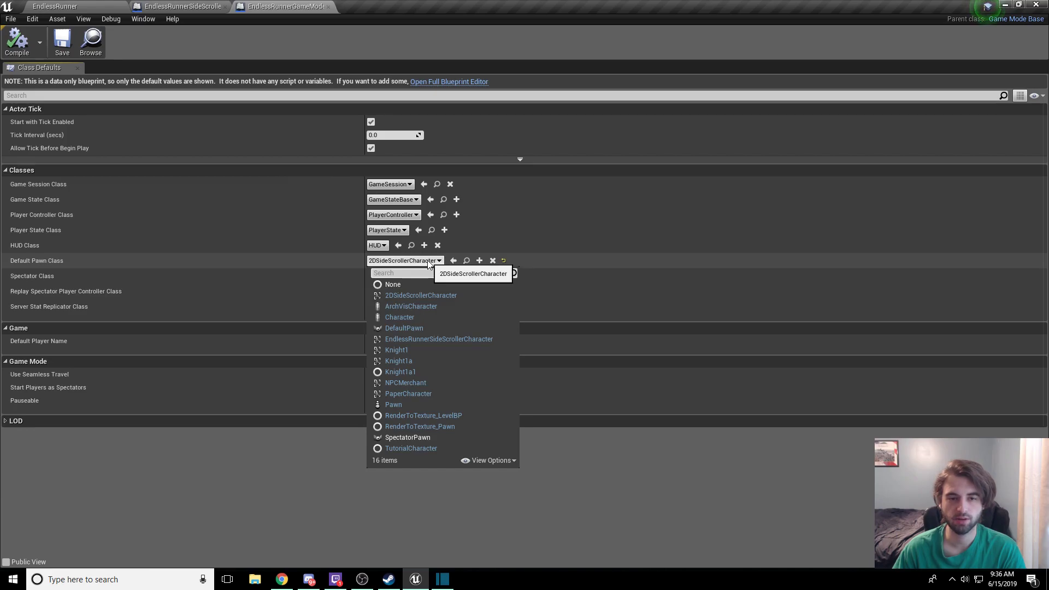
{"action": "left_click", "coordinate": [483, 340]}
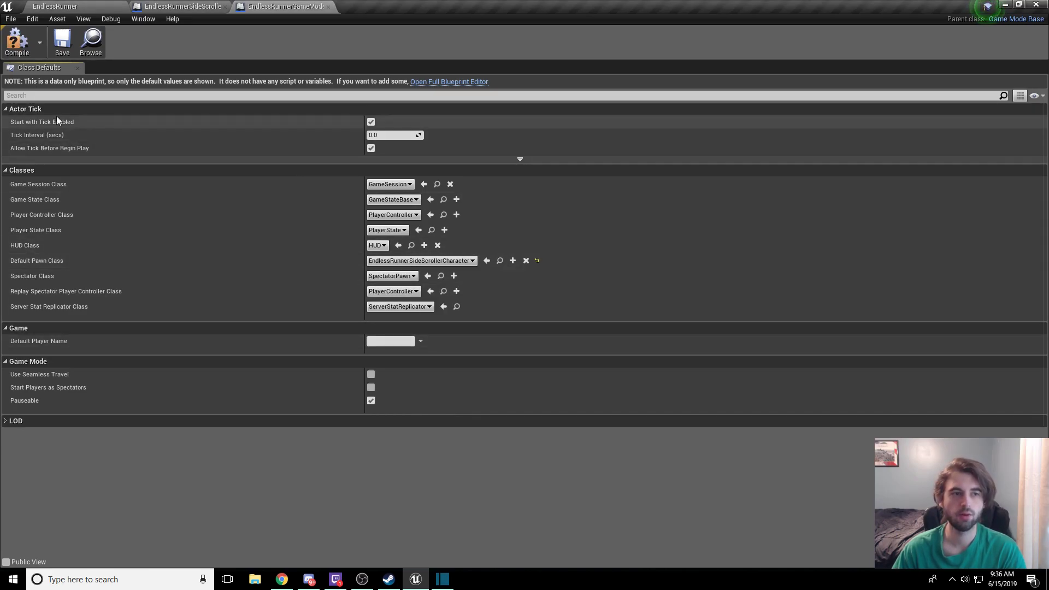
{"action": "left_click", "coordinate": [61, 47]}
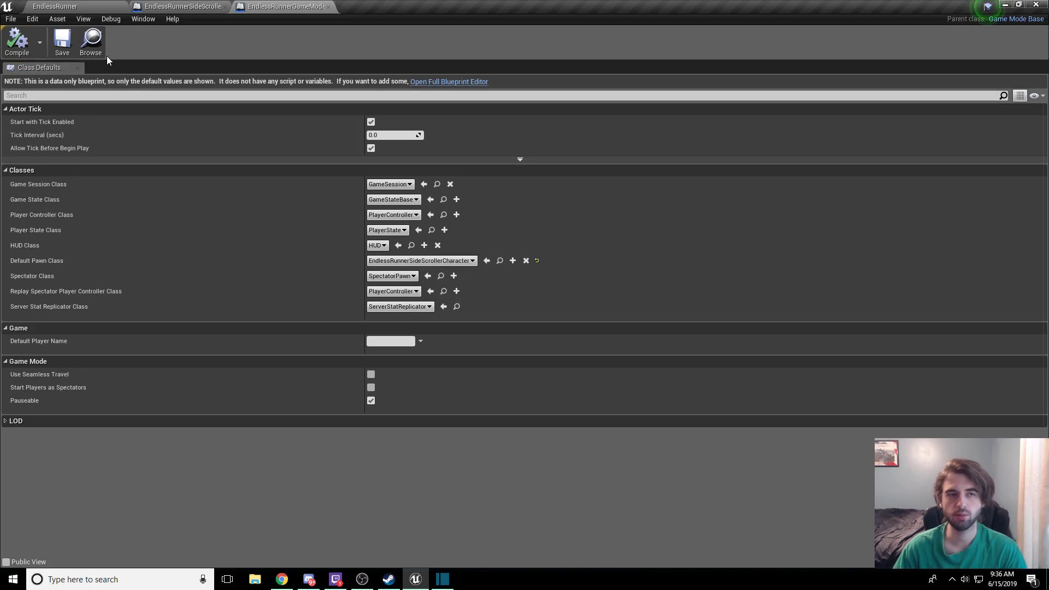
Cycle through the editor tabs and return to the EndlessRunner level.
{"action": "left_click", "coordinate": [99, 6]}
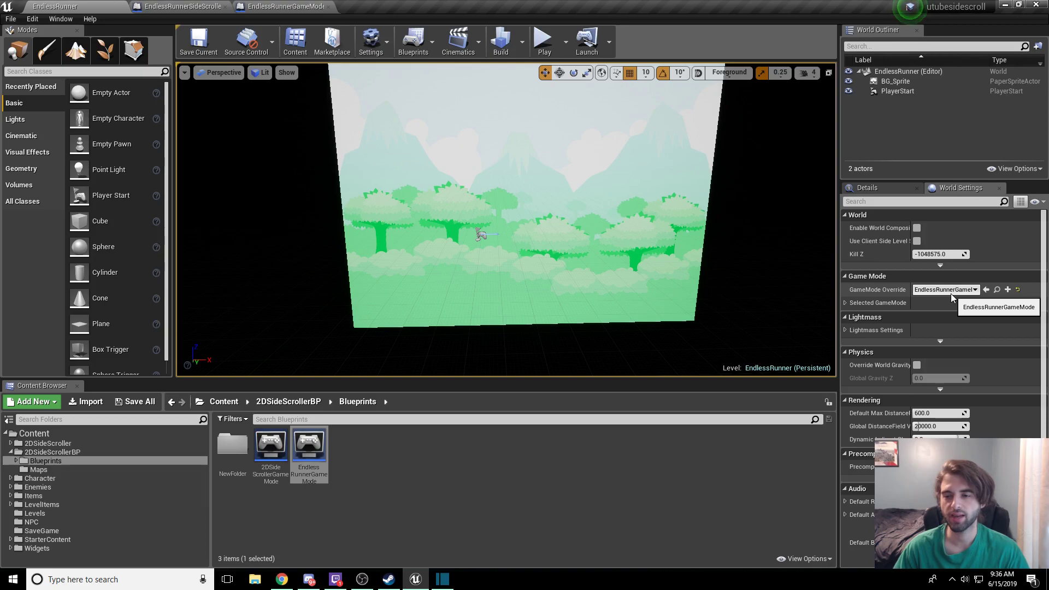
{"action": "left_click", "coordinate": [208, 6]}
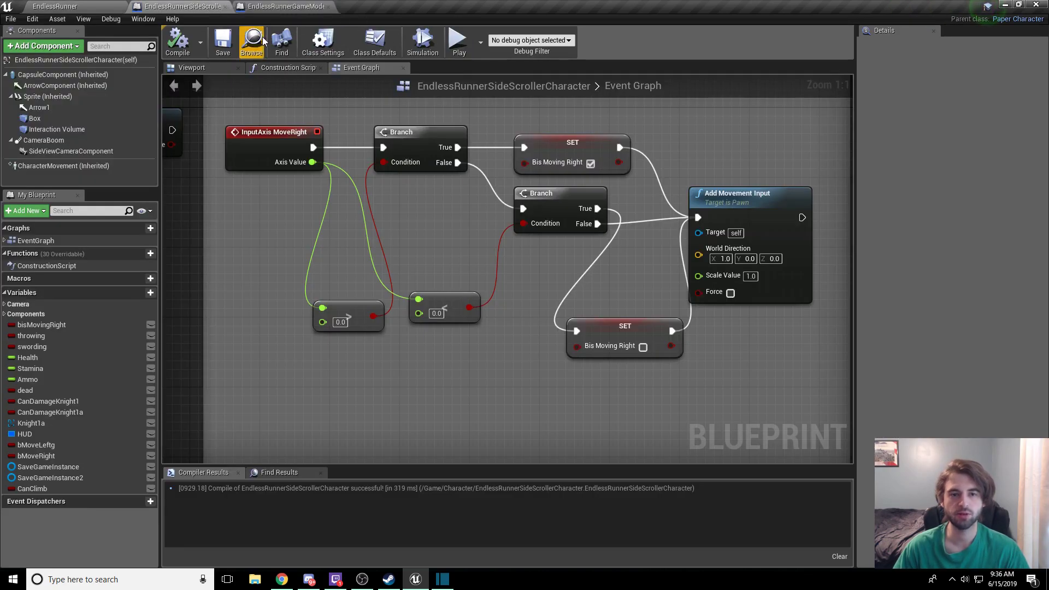
{"action": "left_click", "coordinate": [276, 6]}
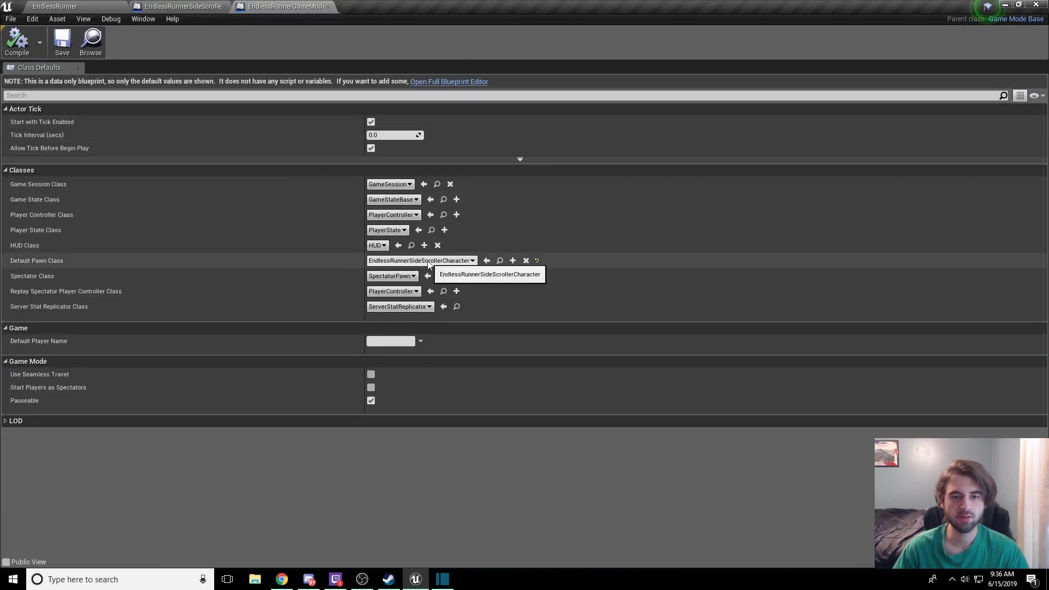
{"action": "left_click", "coordinate": [183, 6]}
{"action": "left_click", "coordinate": [54, 6]}
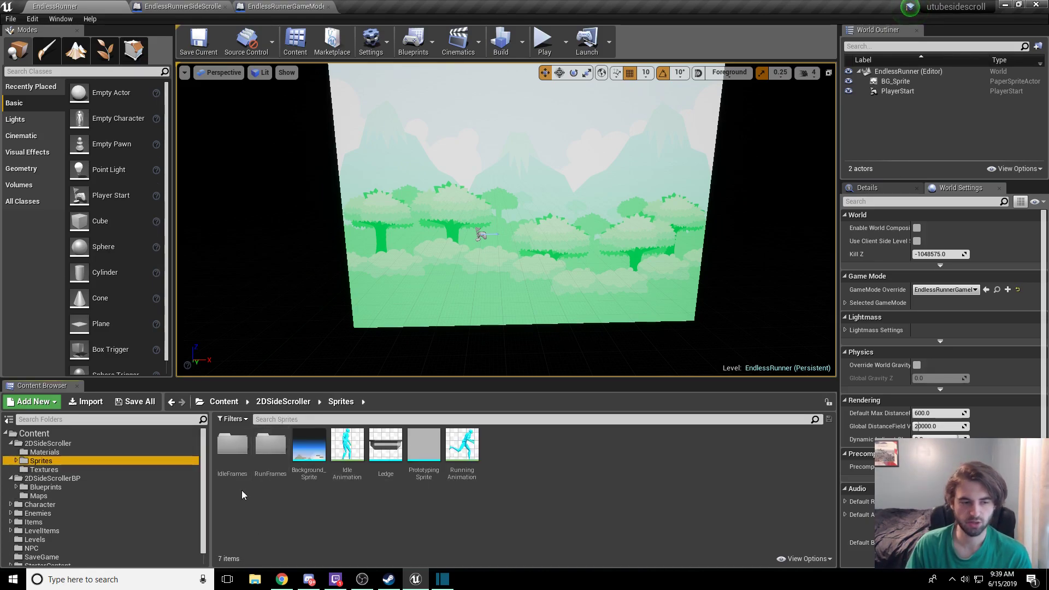
Browse the folder tree to Content > 2DSideScroller > Sprites.
{"action": "left_click", "coordinate": [27, 433]}
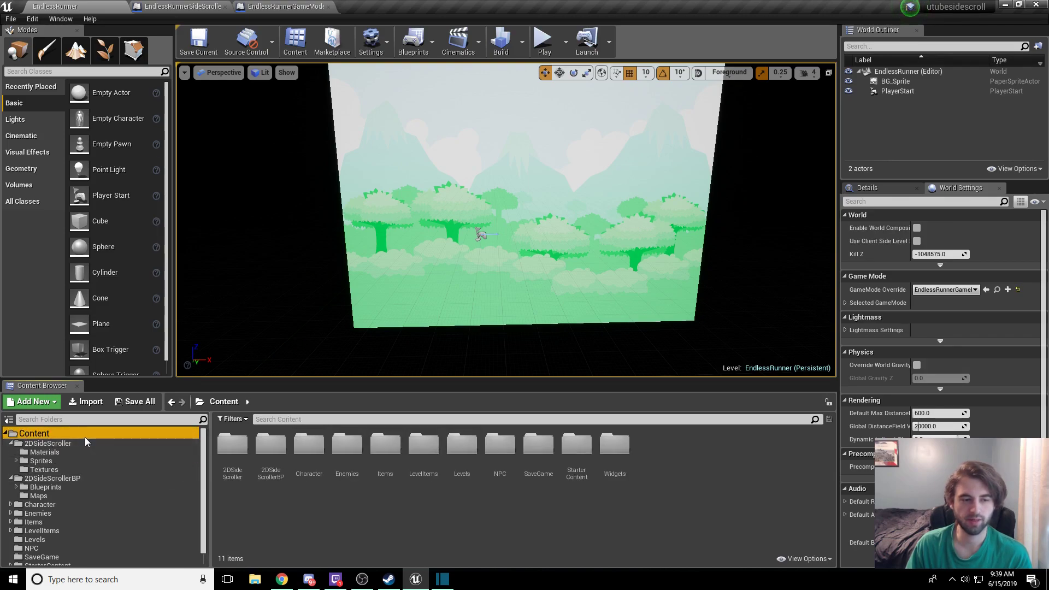
{"action": "left_click", "coordinate": [64, 445]}
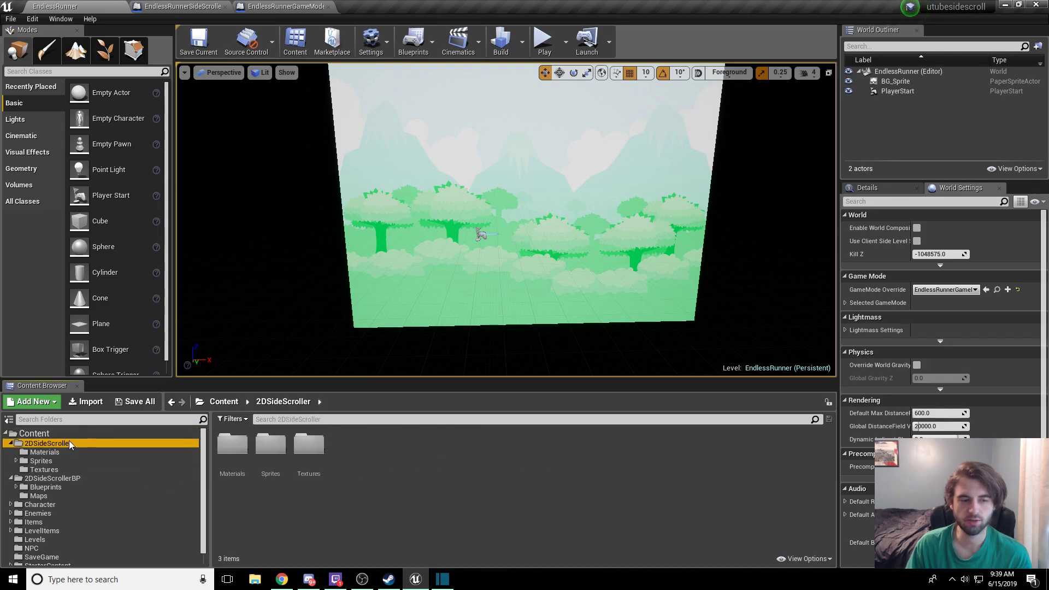
{"action": "left_click", "coordinate": [51, 462]}
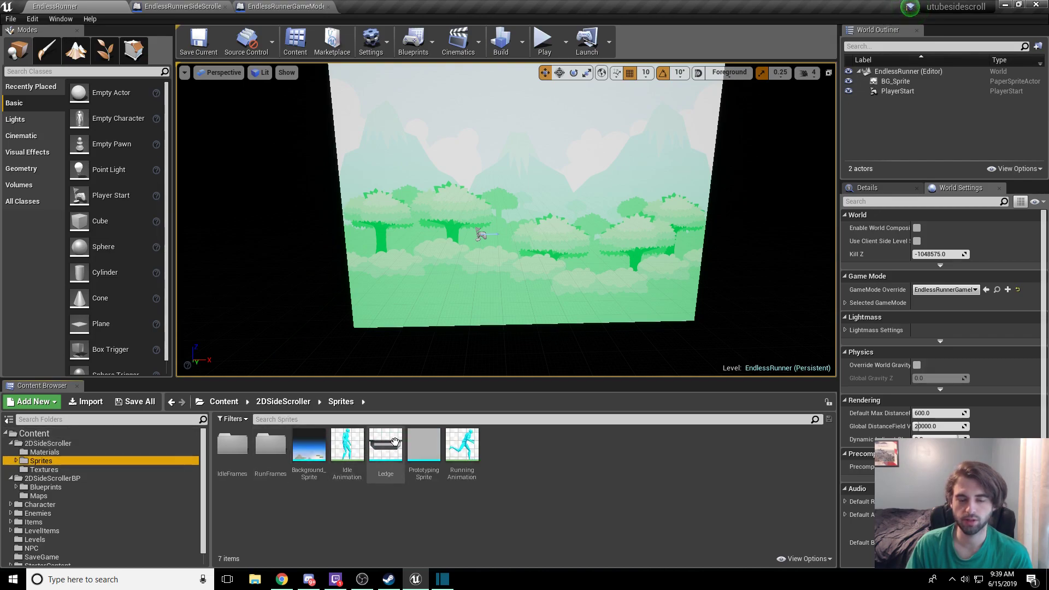
Drag the Ledge sprite into the level and centre it on the forest background.
{"action": "left_click_drag", "start_coordinate": [393, 455], "coordinate": [477, 258]}
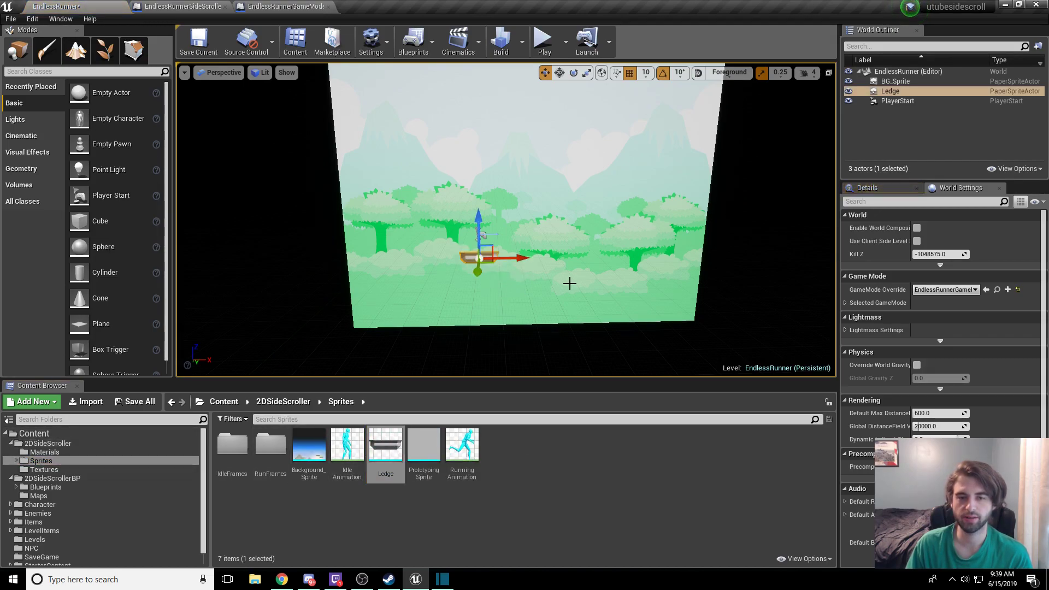
{"action": "mouse_move", "coordinate": [390, 315]}
{"action": "right_mouse_down"}
{"action": "mouse_move", "coordinate": [448, 313]}
{"action": "mouse_move", "coordinate": [390, 315]}
{"action": "right_mouse_up"}
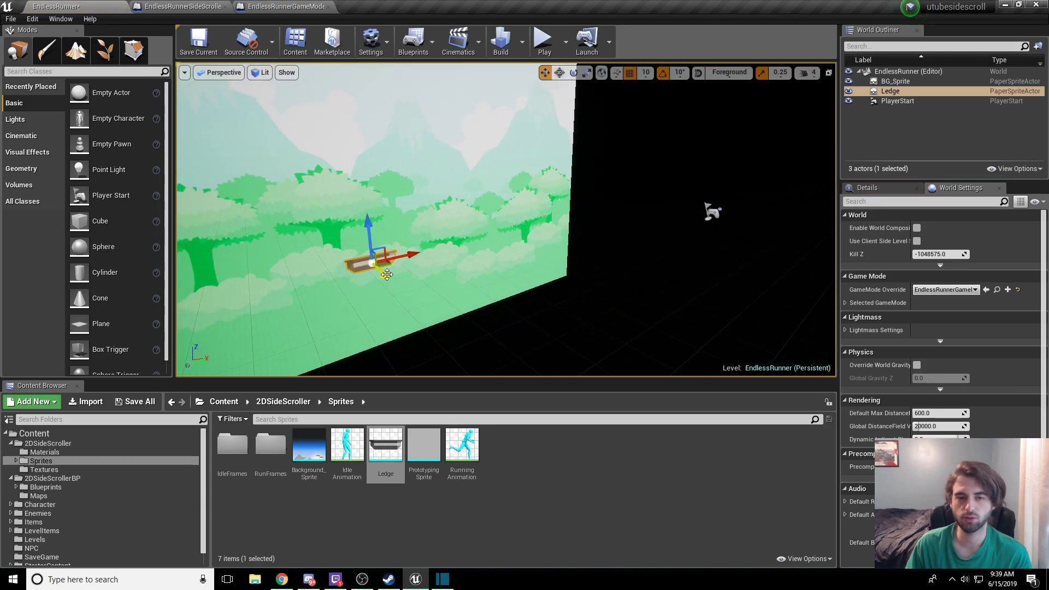
{"action": "left_click_drag", "start_coordinate": [373, 264], "coordinate": [711, 257]}
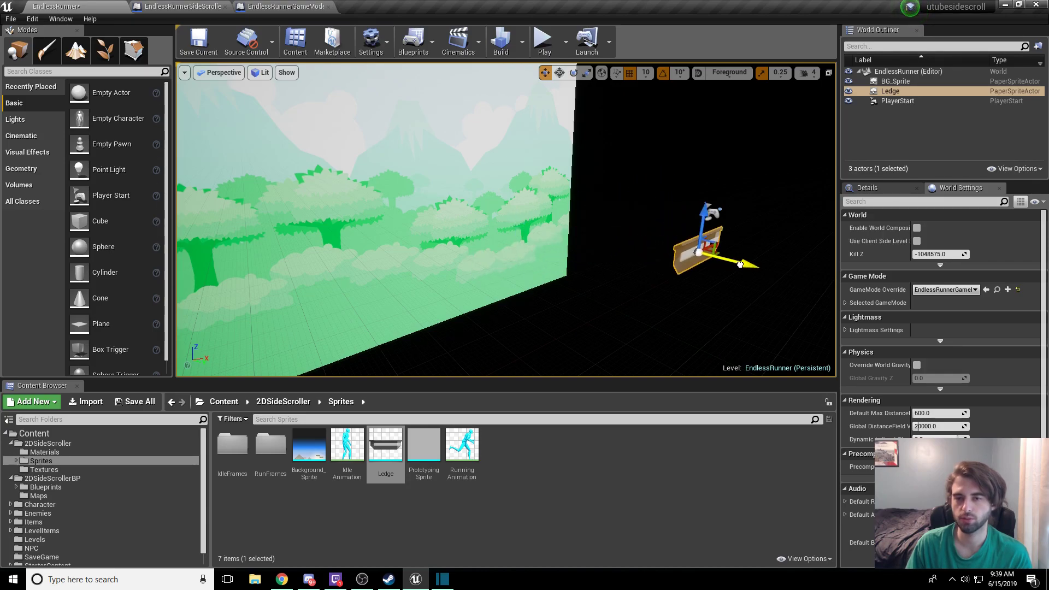
{"action": "mouse_move", "coordinate": [710, 256]}
{"action": "right_mouse_down"}
{"action": "mouse_move", "coordinate": [765, 257]}
{"action": "mouse_move", "coordinate": [711, 257]}
{"action": "right_mouse_up"}
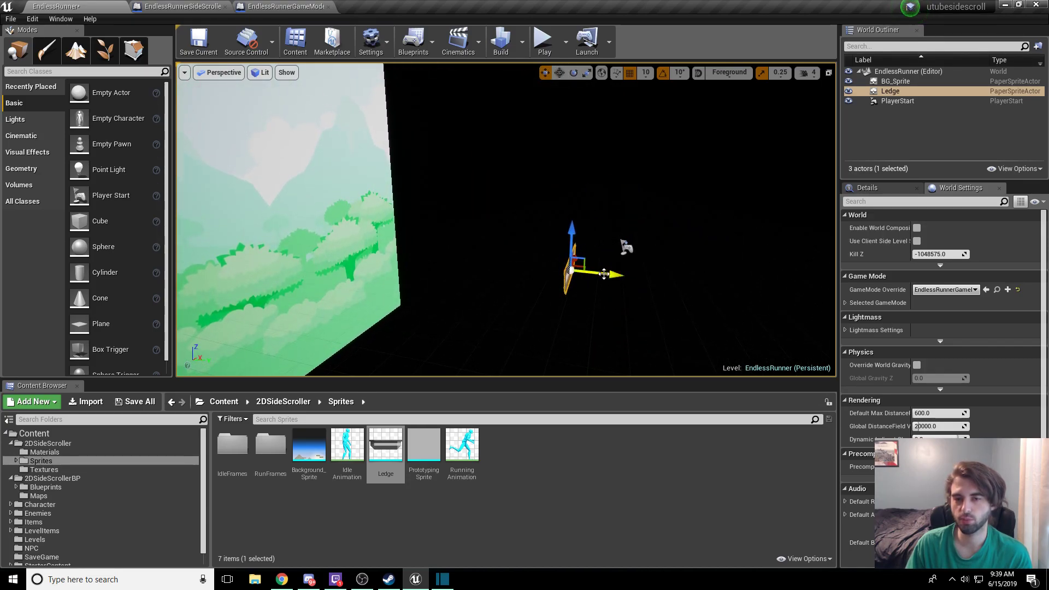
{"action": "left_click_drag", "start_coordinate": [604, 274], "coordinate": [656, 275]}
{"action": "right_click_drag", "start_coordinate": [656, 274], "coordinate": [513, 274]}
{"action": "left_click_drag", "start_coordinate": [783, 292], "coordinate": [549, 260]}
{"action": "left_click", "coordinate": [545, 40]}
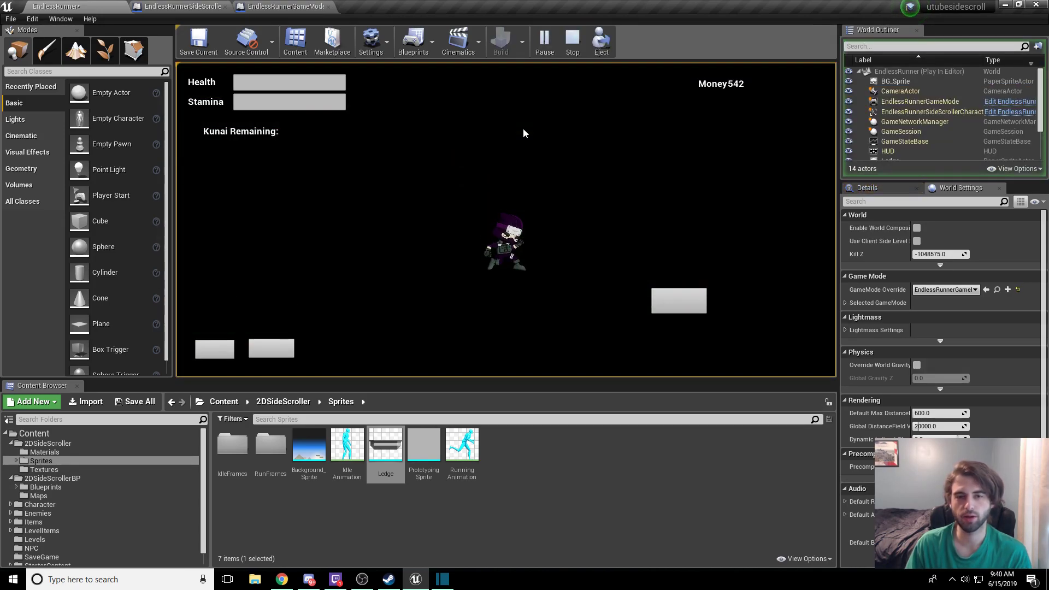
{"action": "key", "text": "Escape"}
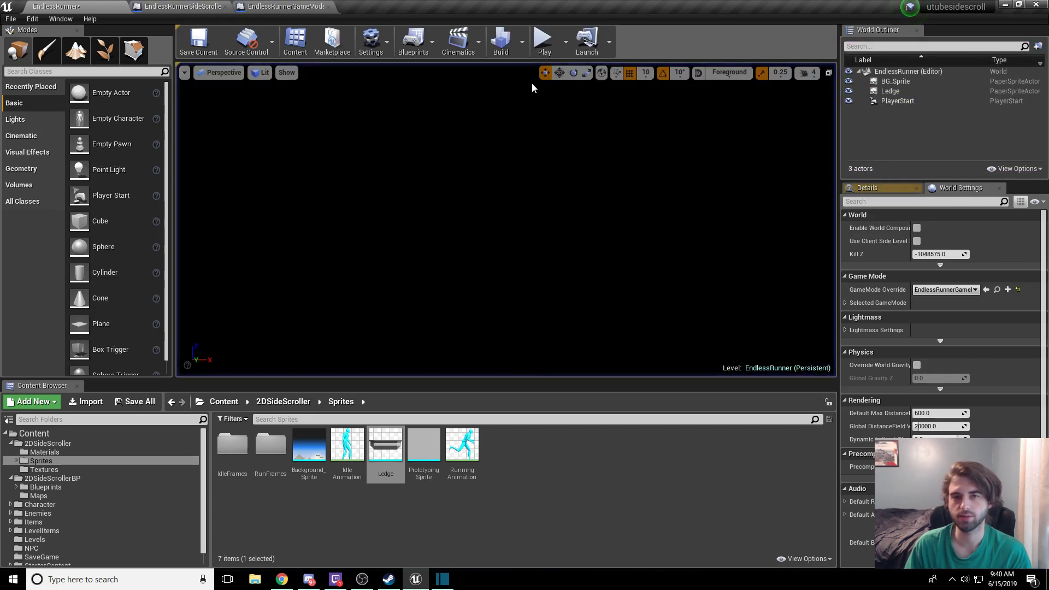
{"action": "left_click", "coordinate": [544, 39]}
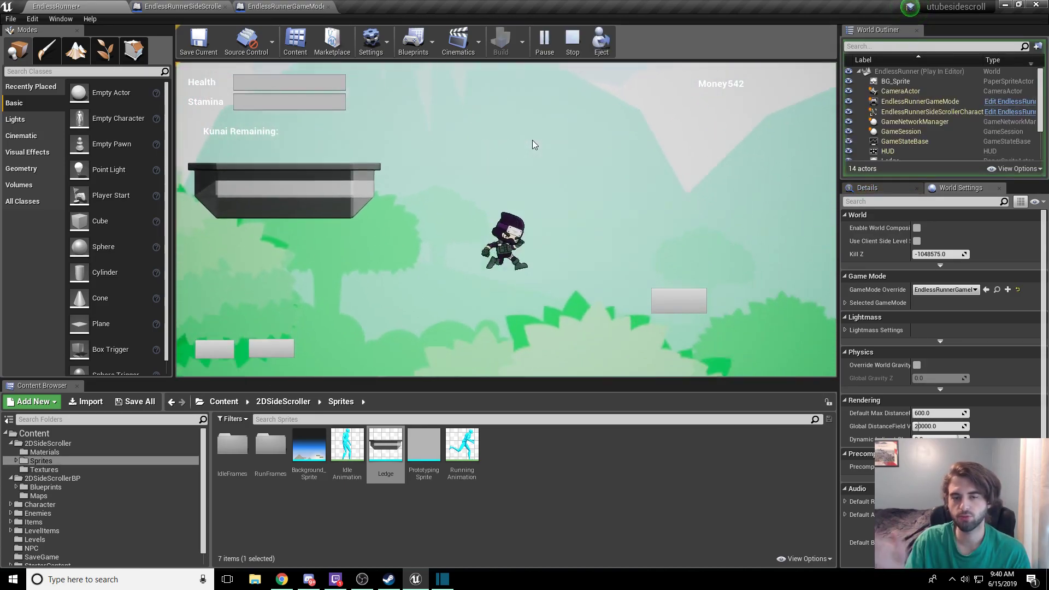
{"action": "key", "text": "Escape"}
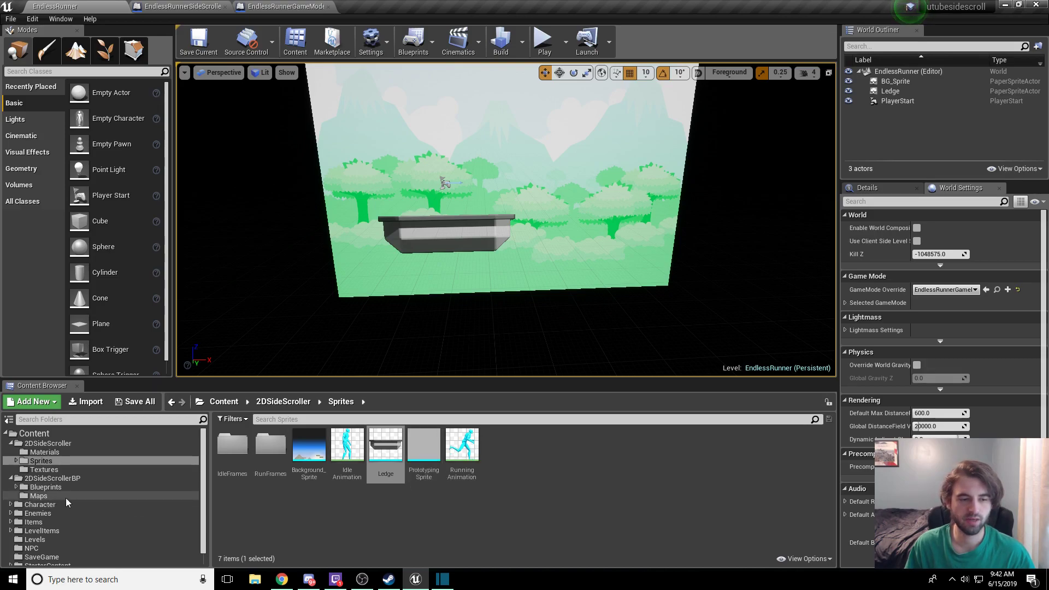
Browse to LevelItems > Floors > Actors and select the FlatTest2 asset.
{"action": "left_click", "coordinate": [48, 532]}
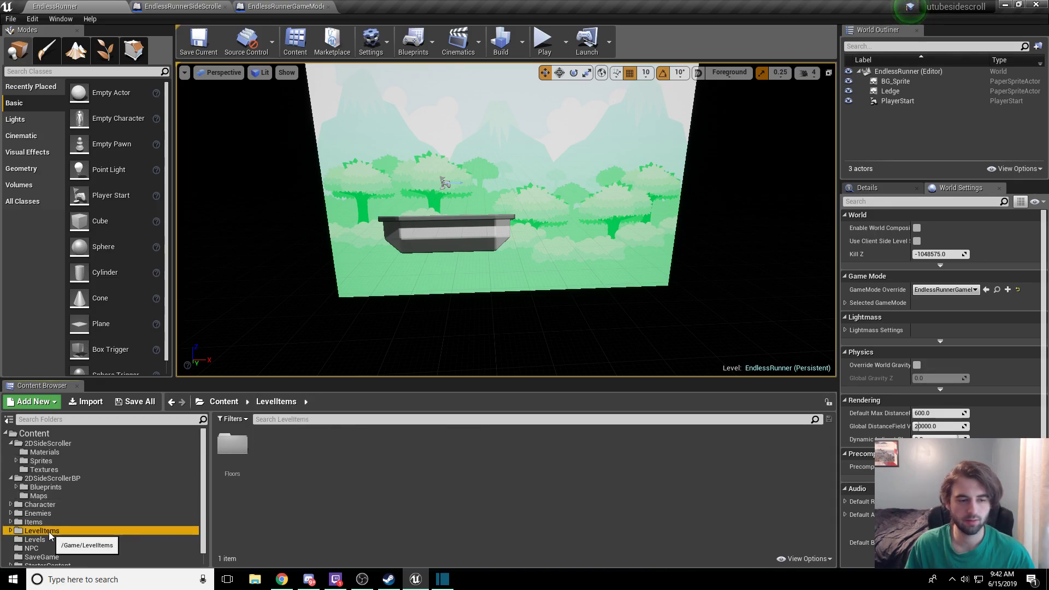
{"action": "double_click", "coordinate": [232, 445]}
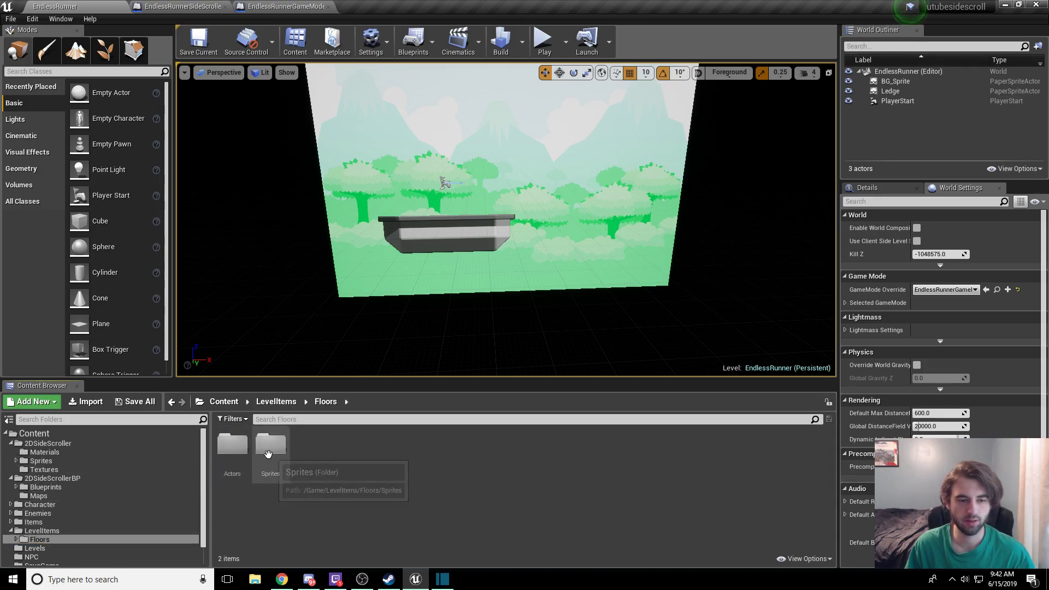
{"action": "double_click", "coordinate": [270, 446]}
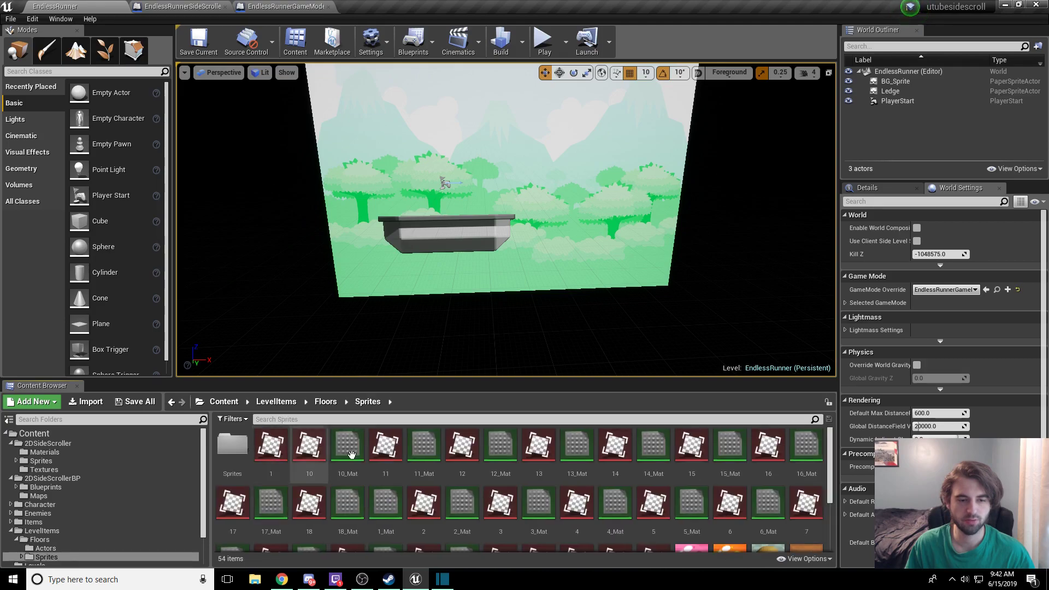
{"action": "left_click", "coordinate": [332, 407]}
{"action": "double_click", "coordinate": [233, 445]}
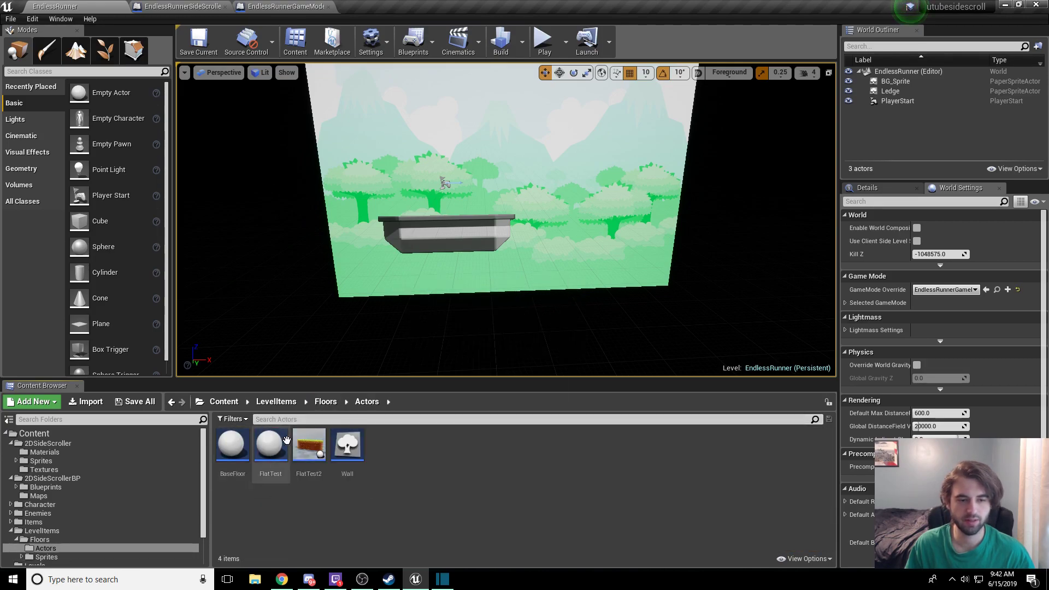
{"action": "left_click", "coordinate": [313, 454]}
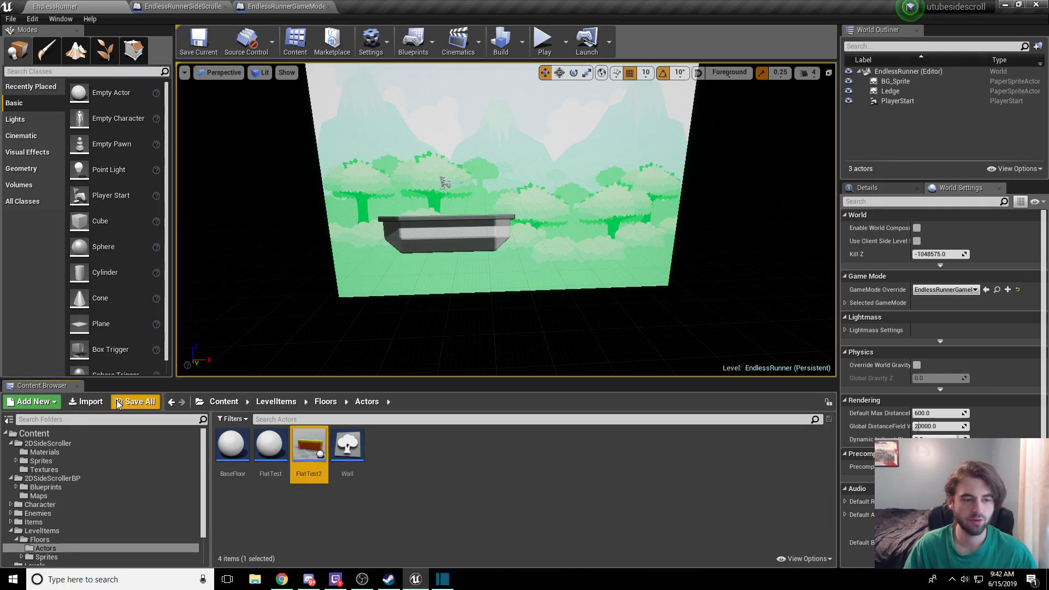
Pick the Ledge sprite, return to LevelItems/Floors/Actors and save it there.
{"action": "left_click", "coordinate": [48, 461]}
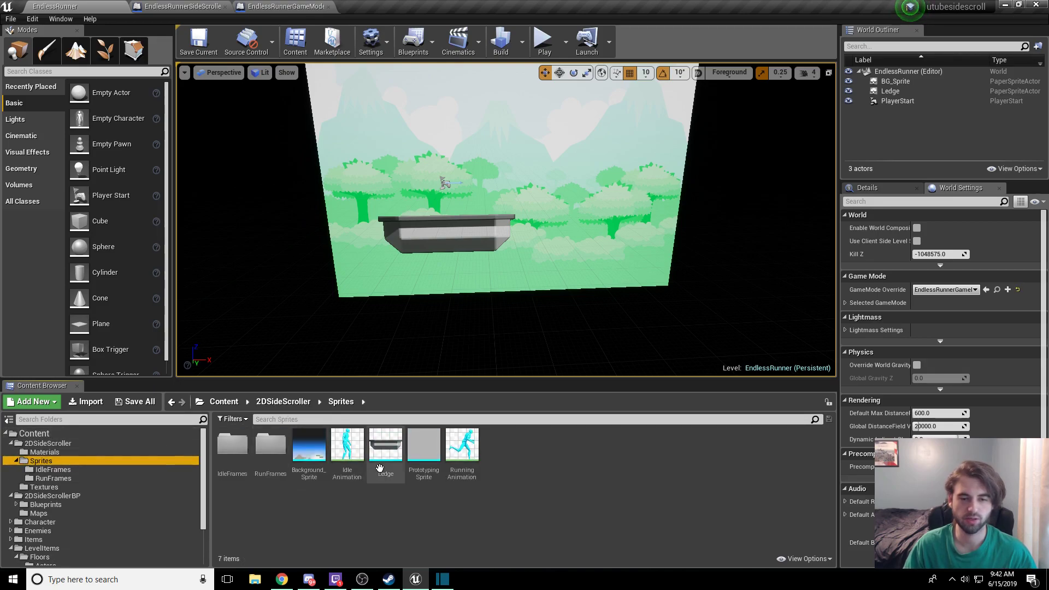
{"action": "left_click", "coordinate": [391, 448]}
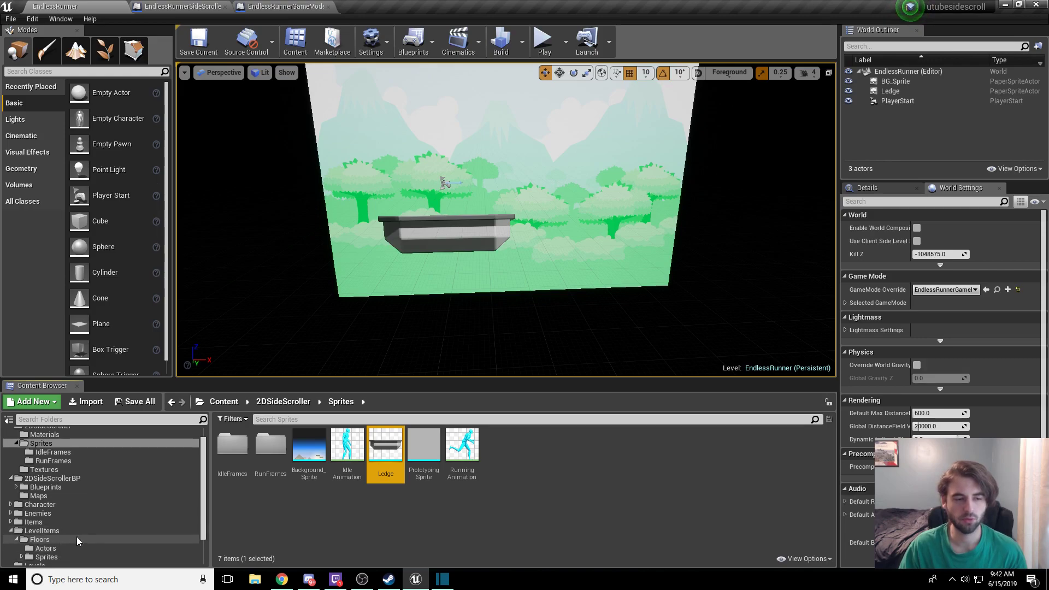
{"action": "left_click", "coordinate": [35, 434]}
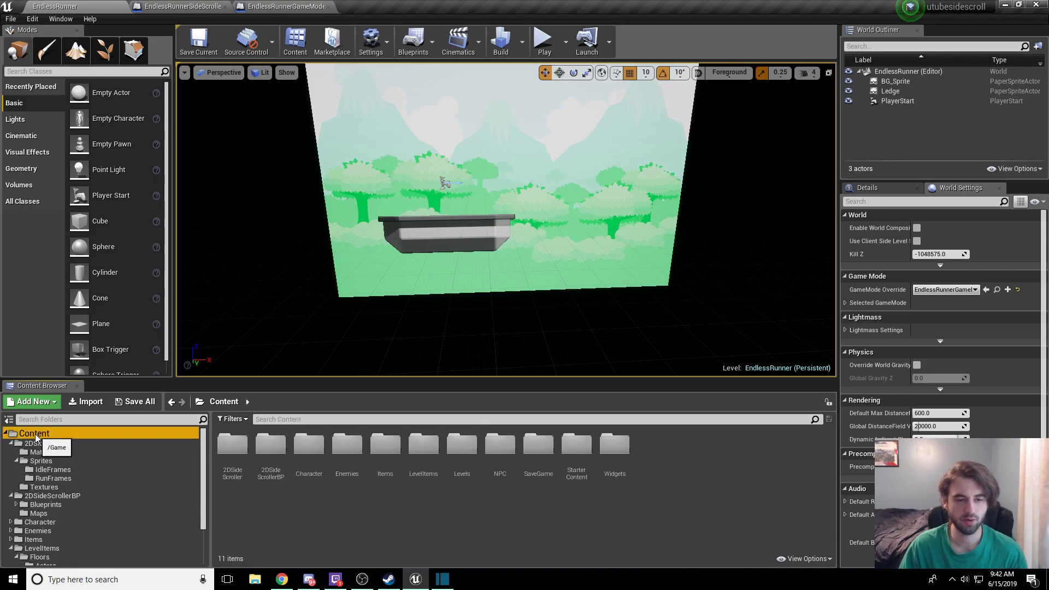
{"action": "double_click", "coordinate": [425, 445]}
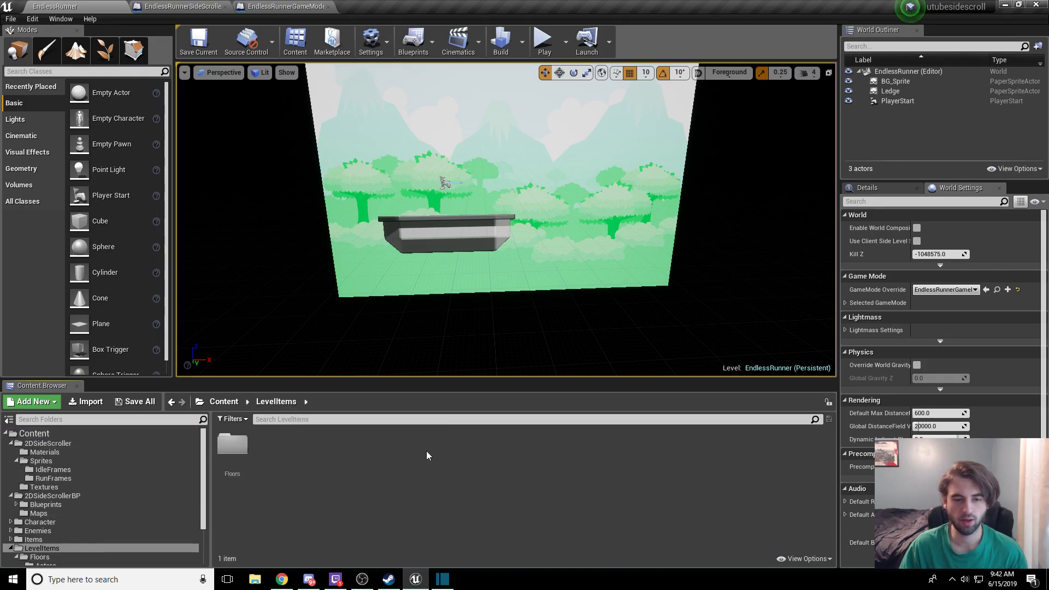
{"action": "double_click", "coordinate": [230, 444]}
{"action": "double_click", "coordinate": [230, 443]}
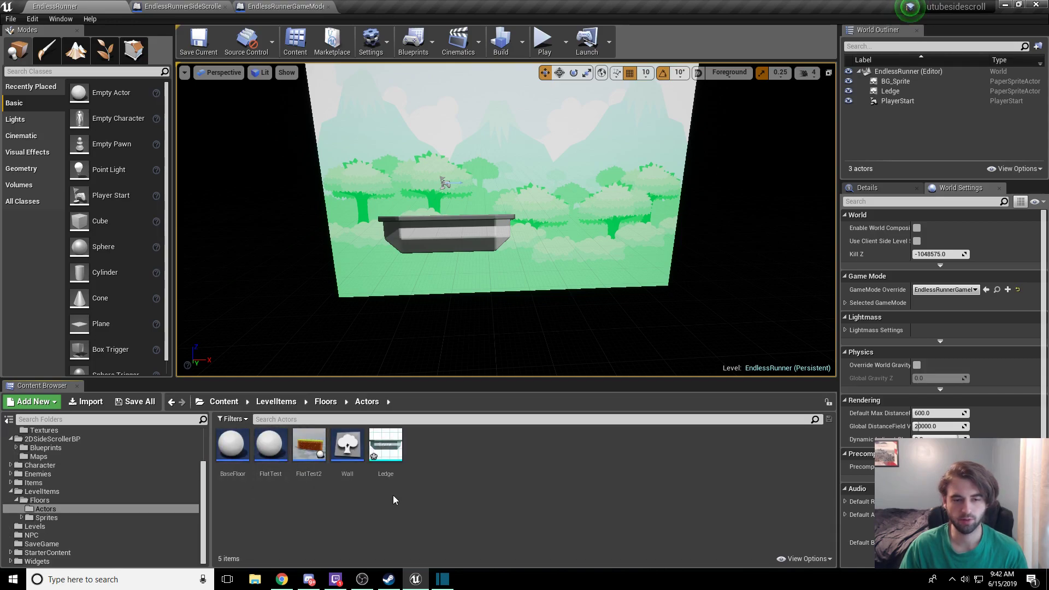
{"action": "key", "text": "ctrl+s"}
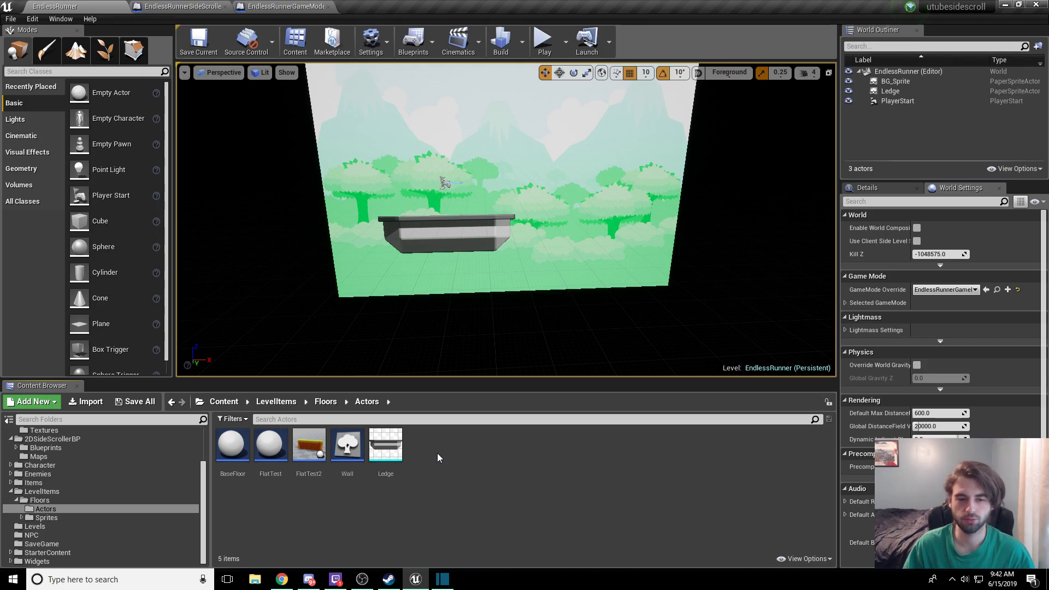
Create a PaperSpriteActor-based blueprint named EndlessBAse in the Actors folder and open it.
{"action": "right_click", "coordinate": [437, 454]}
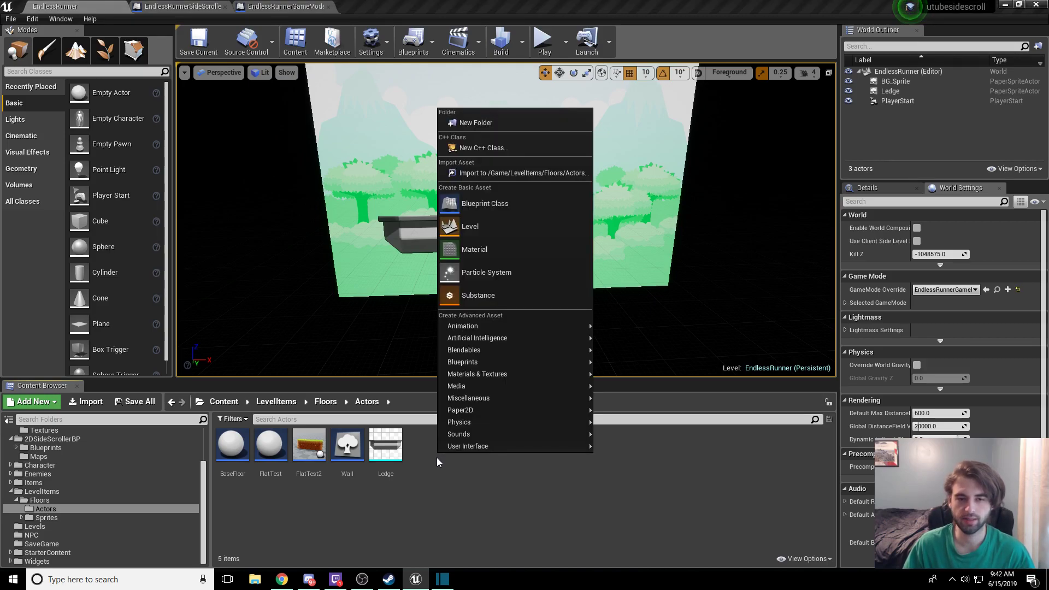
{"action": "left_click", "coordinate": [514, 208]}
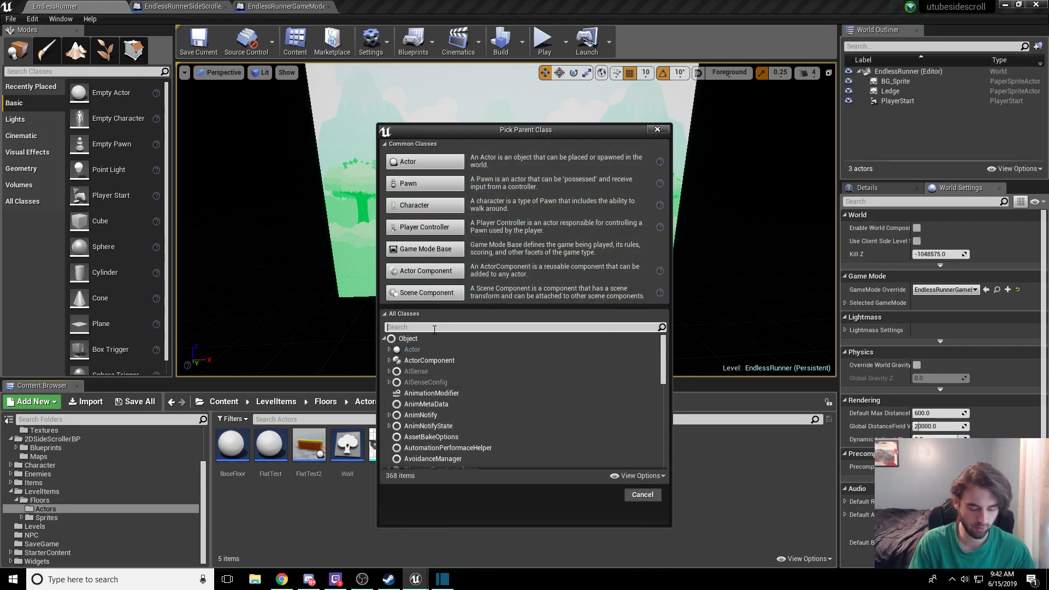
{"action": "type", "text": "sprite"}
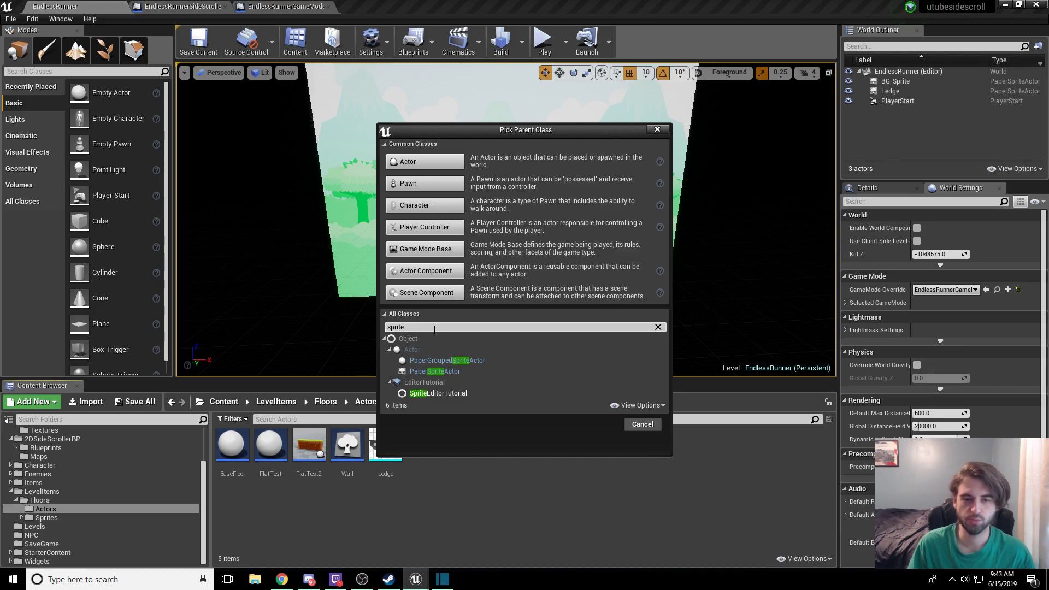
{"action": "left_click", "coordinate": [454, 371]}
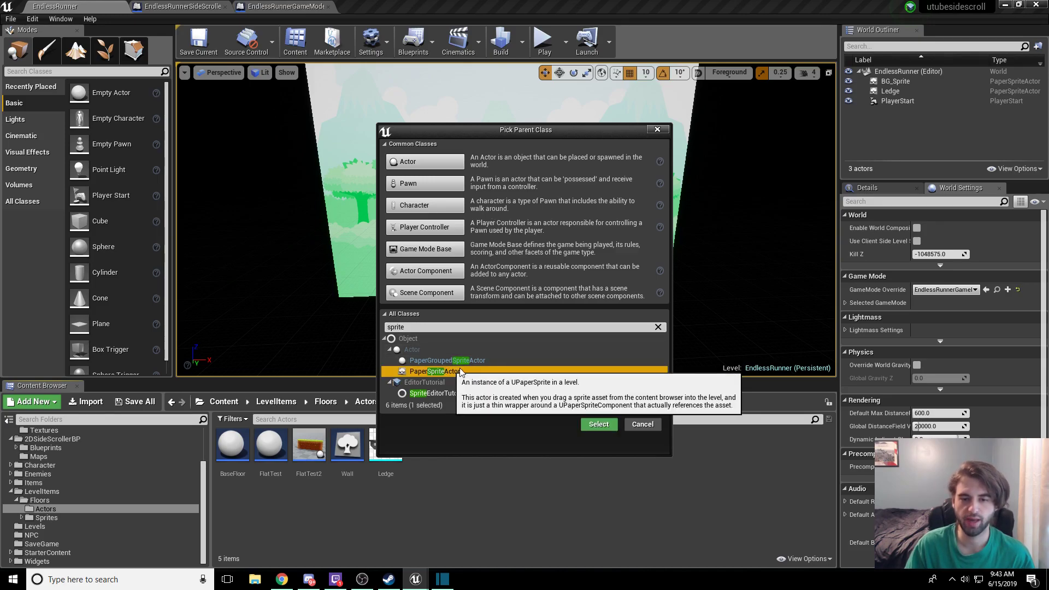
{"action": "left_click", "coordinate": [599, 425]}
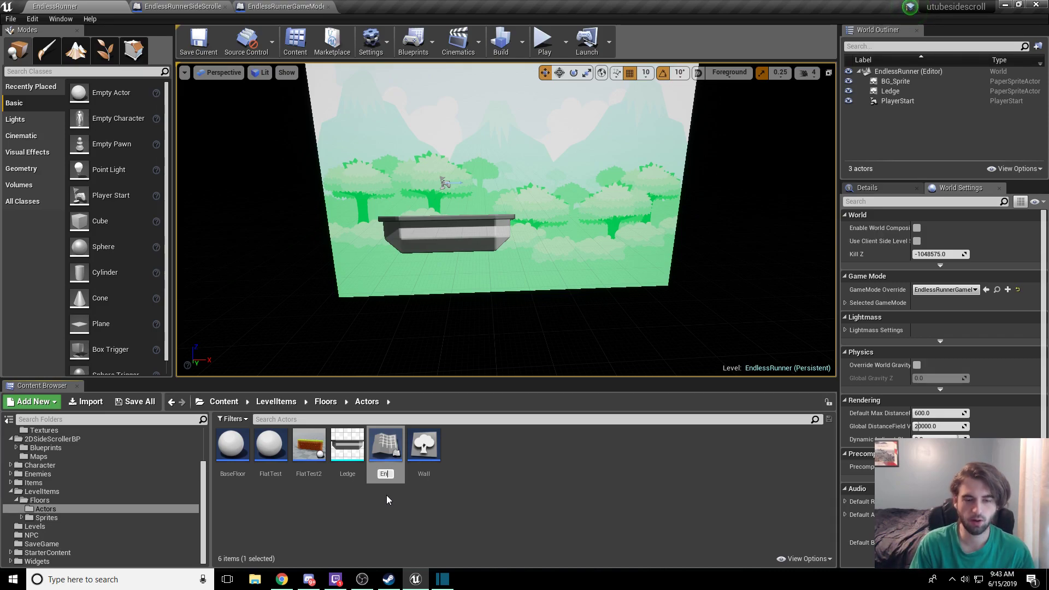
{"action": "type", "text": "essBAs"}
{"action": "key", "text": "Return"}
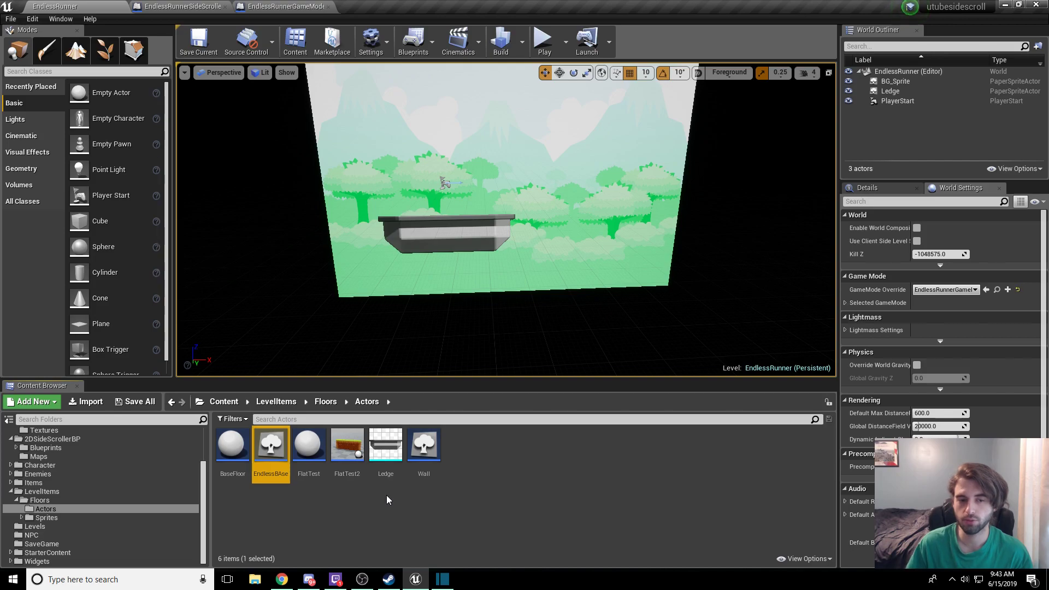
{"action": "double_click", "coordinate": [268, 458]}
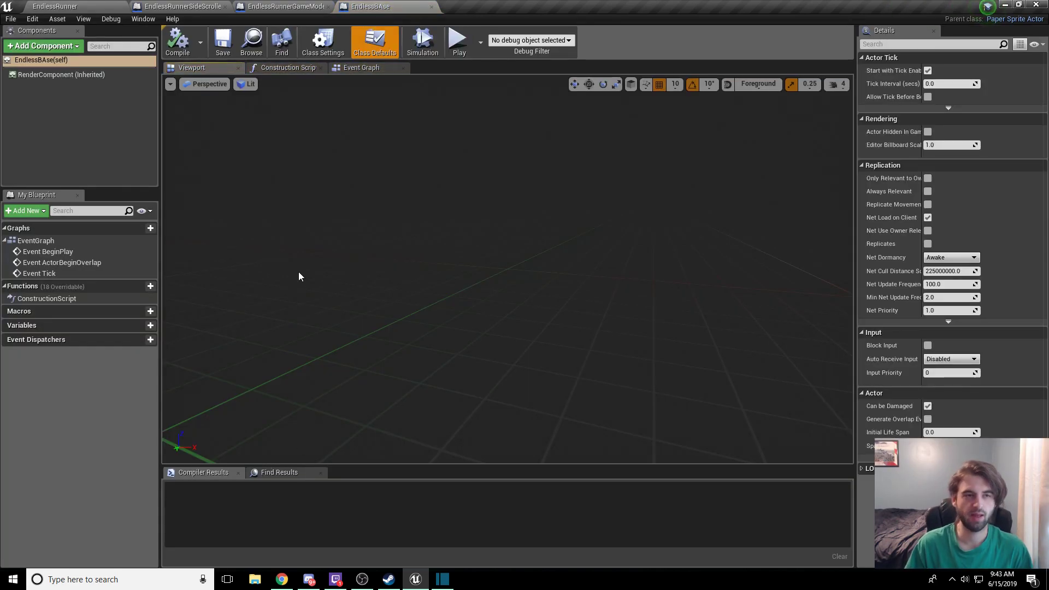
Add a Paper Sprite component to the EndlessBAse blueprint.
{"action": "left_click", "coordinate": [55, 45]}
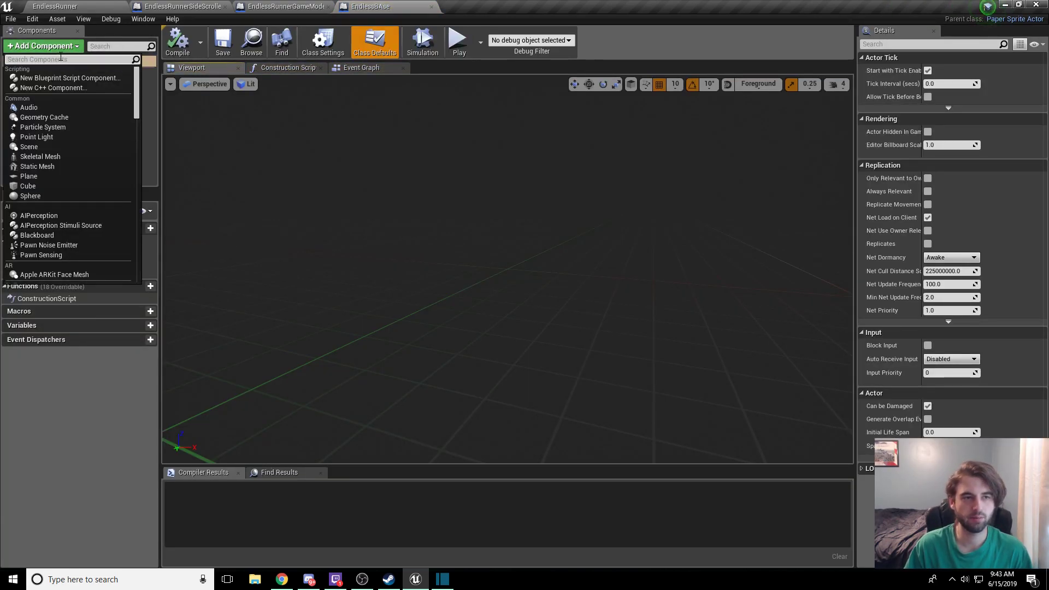
{"action": "type", "text": "sprite"}
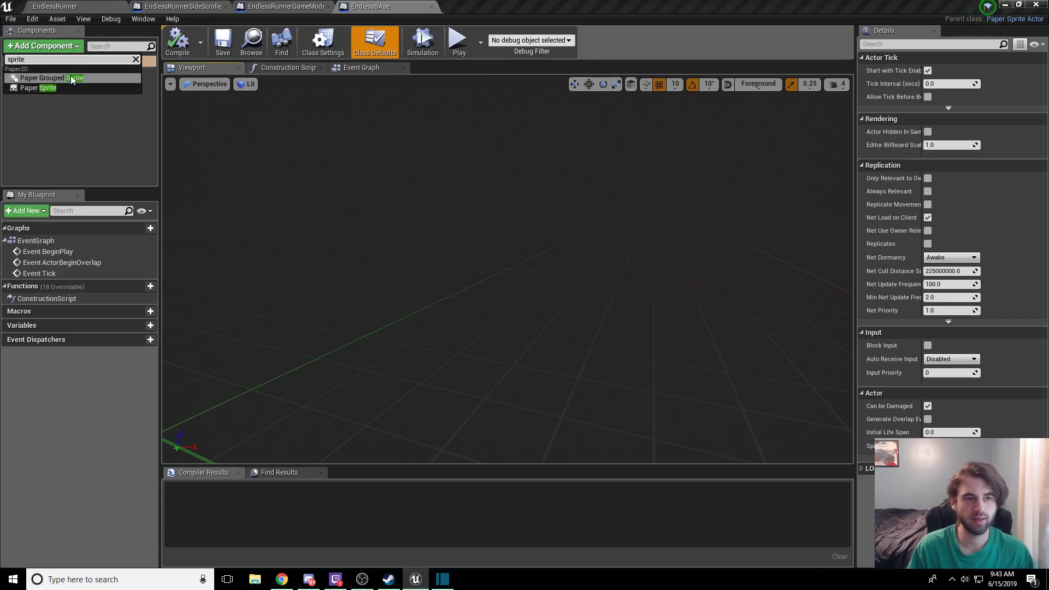
{"action": "left_click", "coordinate": [51, 87]}
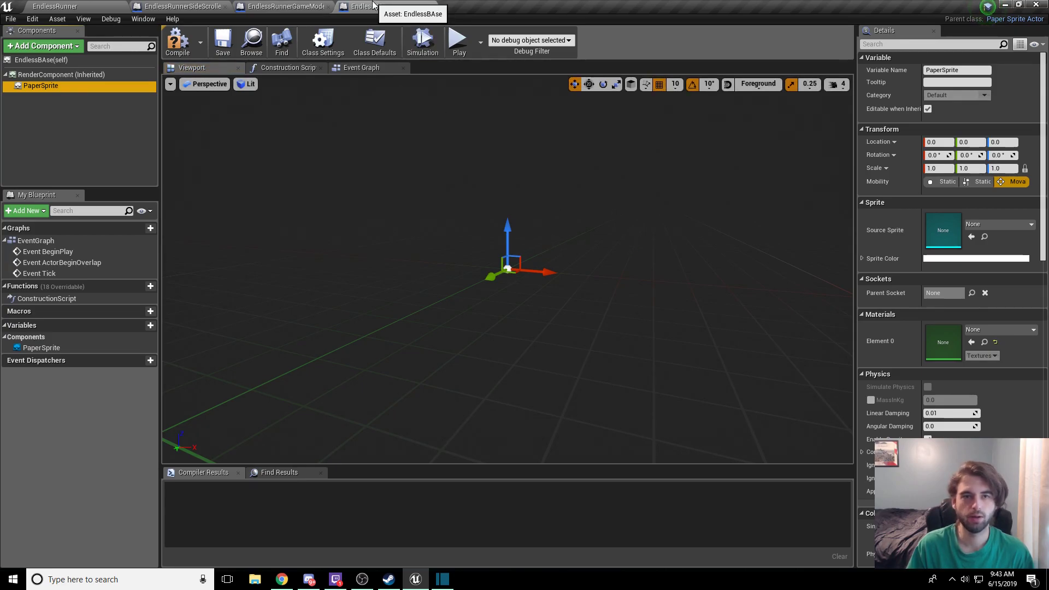
Set the component's Source Sprite to Ledge, then dock the blueprint and maximize the editor.
{"action": "left_click", "coordinate": [432, 6]}
{"action": "key", "text": "super+Right"}
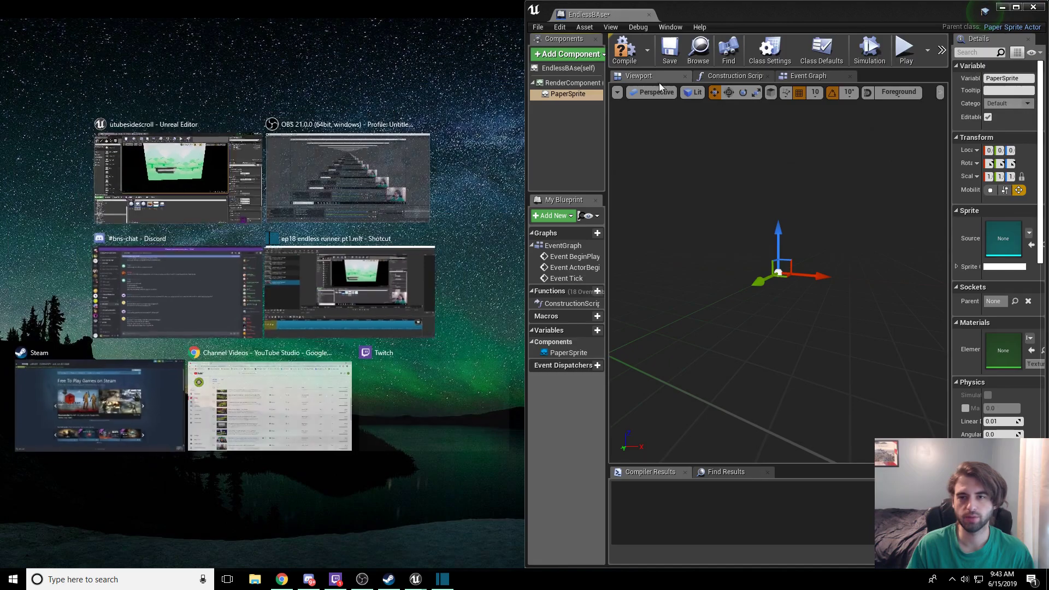
{"action": "left_click", "coordinate": [219, 164]}
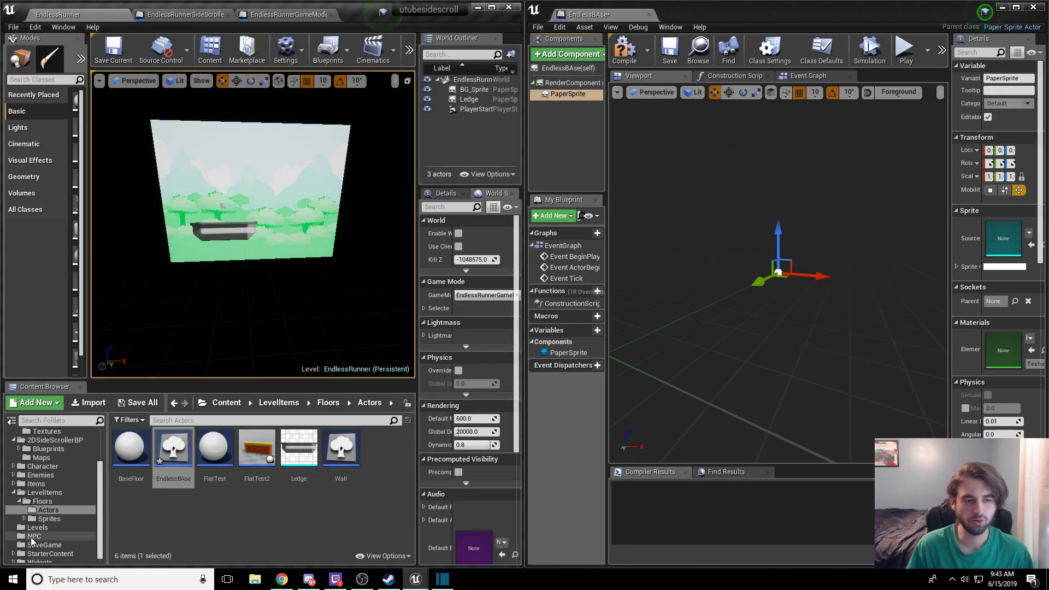
{"action": "left_click_drag", "start_coordinate": [299, 451], "coordinate": [1001, 250]}
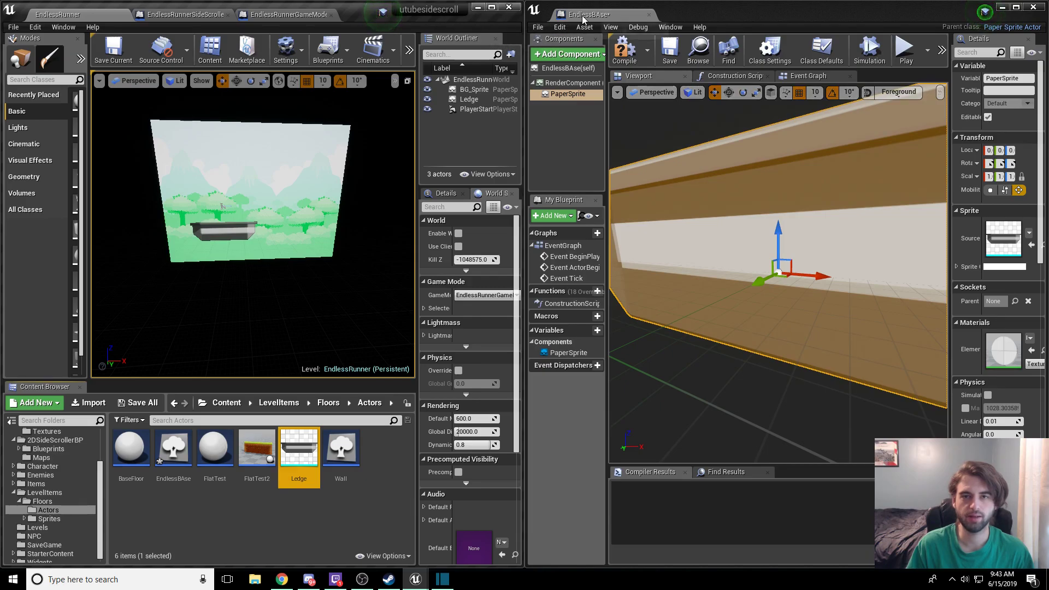
{"action": "left_click_drag", "start_coordinate": [585, 14], "coordinate": [366, 20]}
{"action": "double_click", "coordinate": [331, 9]}
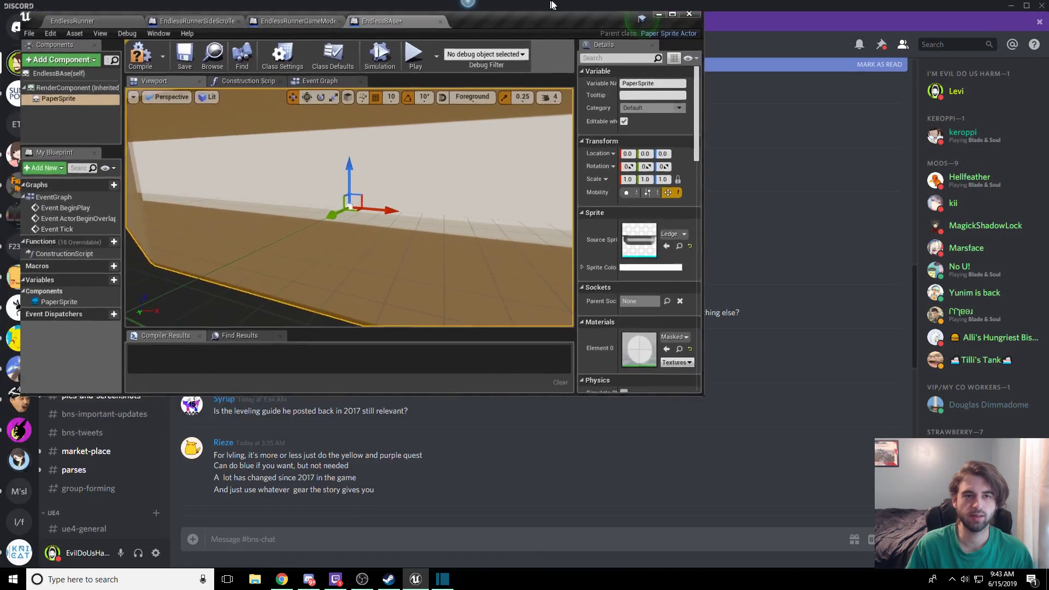